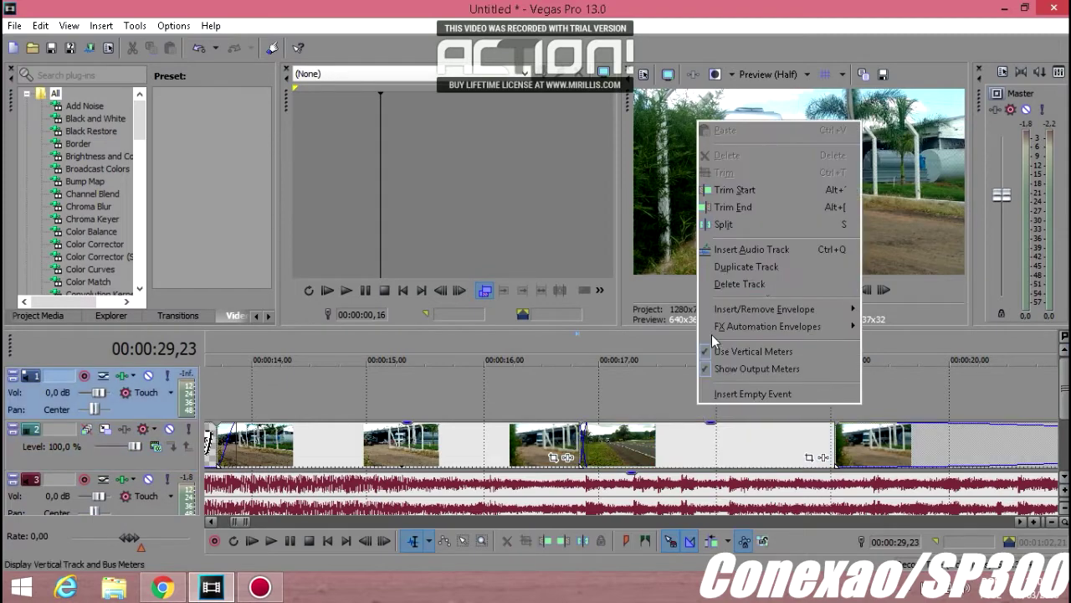
# - Remove the empty audio track at the top and place the road clip on its own video track above the main footage
pyautogui.rightClick(706, 480)
pyautogui.click(775, 524)
pyautogui.moveTo(696, 437); pyautogui.dragTo(685, 402)
# - Trim the start of the road clip at 00:00:19,28, where the white truck is close, and move it back against the preceding yard clip
pyautogui.scroll(-6, 684, 402)
pyautogui.click(405, 407)
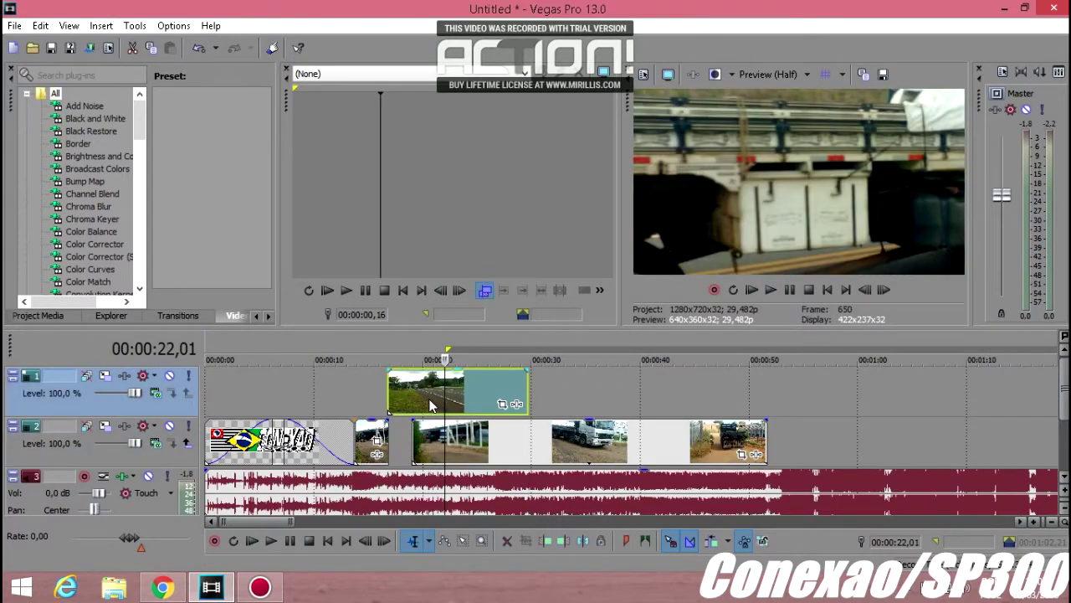
pyautogui.scroll(2, 429, 402)
pyautogui.rightClick(493, 399)
pyautogui.click(512, 316)
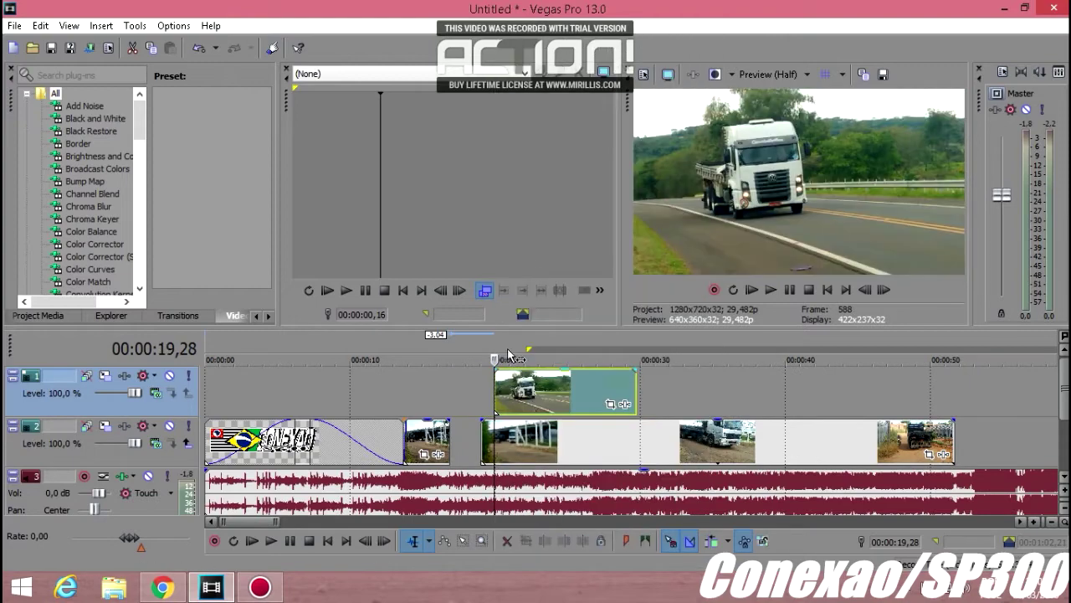
pyautogui.moveTo(482, 402); pyautogui.dragTo(473, 404)
# - Trim the end of the white truck clip at 00:00:17,09 and place it on the main video track after the yard clip
pyautogui.click(454, 405)
pyautogui.scroll(5, 527, 416)
pyautogui.click(693, 403)
pyautogui.rightClick(693, 402)
pyautogui.click(724, 302)
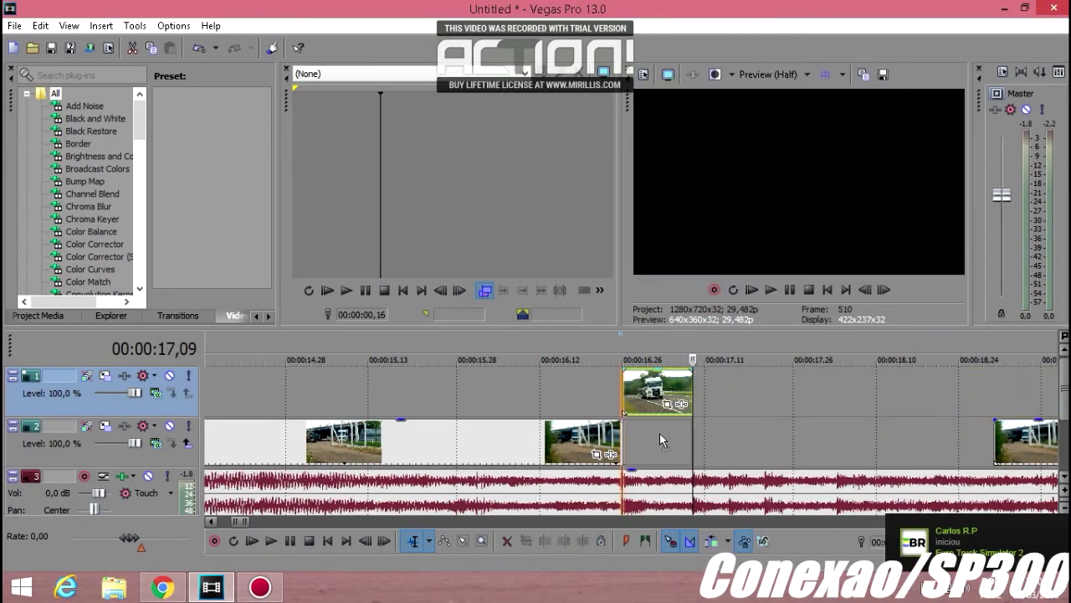
# - Import the video VID_20171108_141941846 from the MEUS FLOGS folder at 00:00:17,09 and delete its audio track
pyautogui.click(33, 49)
pyautogui.moveTo(949, 155); pyautogui.dragTo(945, 194)
pyautogui.click(660, 237)
pyautogui.scroll(2, 661, 239)
pyautogui.scroll(-5, 644, 260)
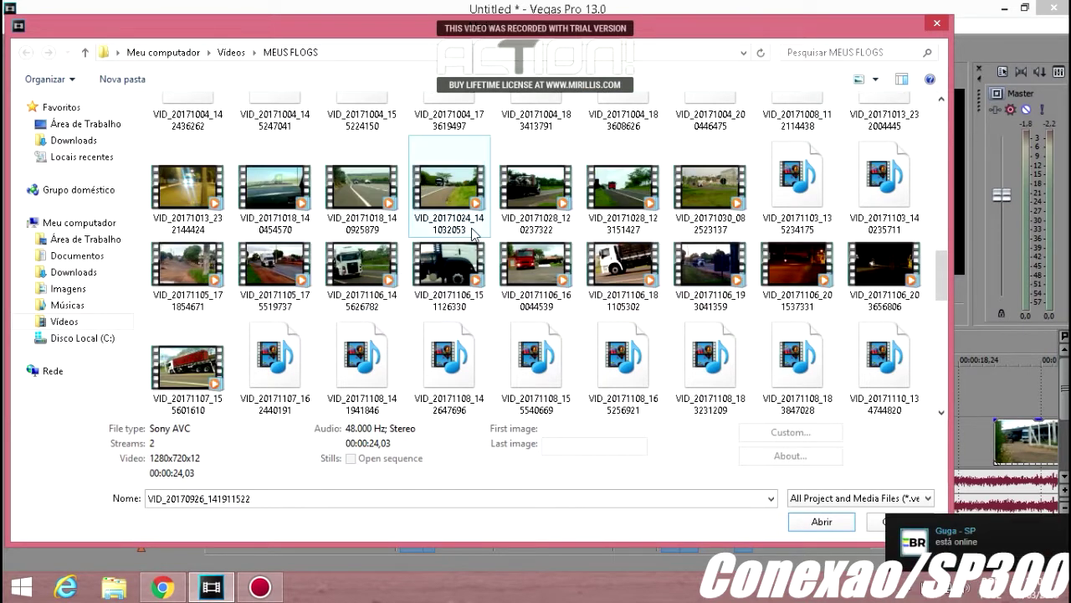
pyautogui.scroll(-3, 472, 339)
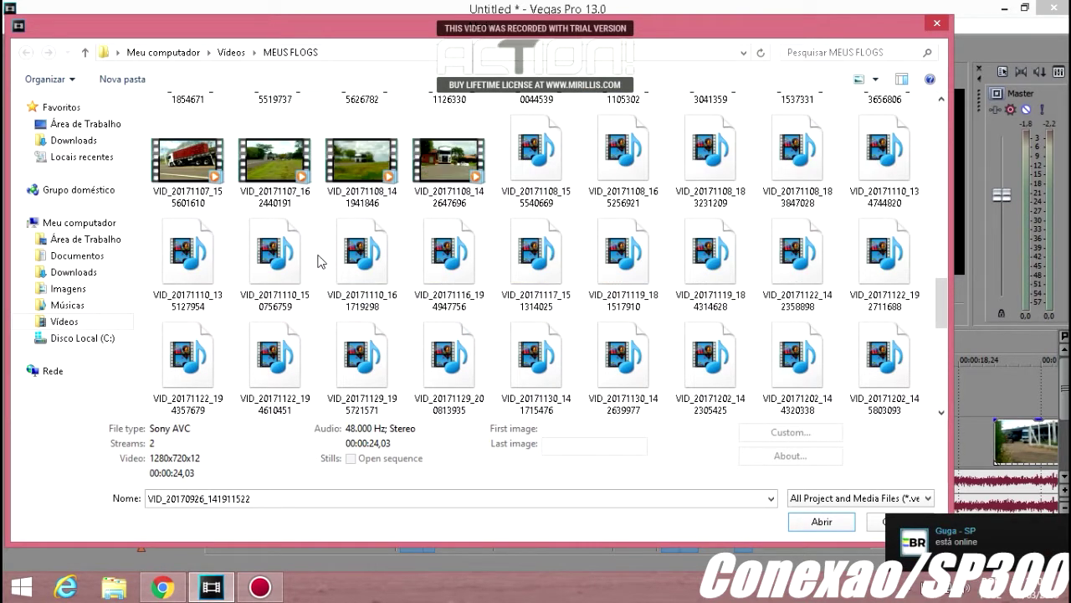
pyautogui.doubleClick(387, 192)
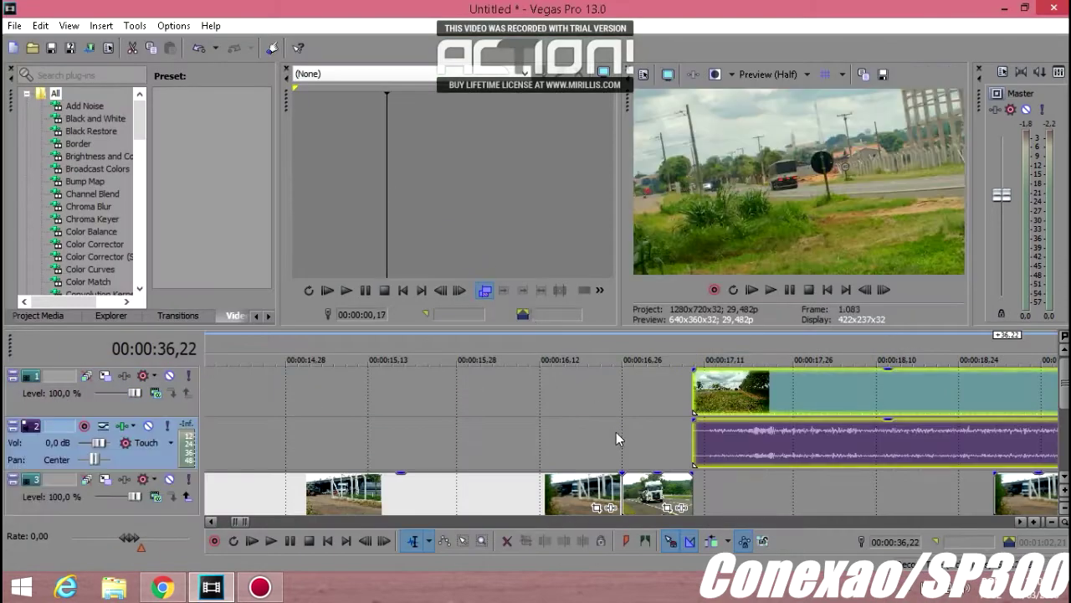
pyautogui.rightClick(616, 431)
pyautogui.click(642, 310)
# - Trim the start of the imported clip at 00:00:22,15, where the truck passes, and move it to the end of the previous truck clip
pyautogui.moveTo(910, 394); pyautogui.dragTo(507, 385)
pyautogui.click(873, 382)
pyautogui.scroll(-3, 873, 382)
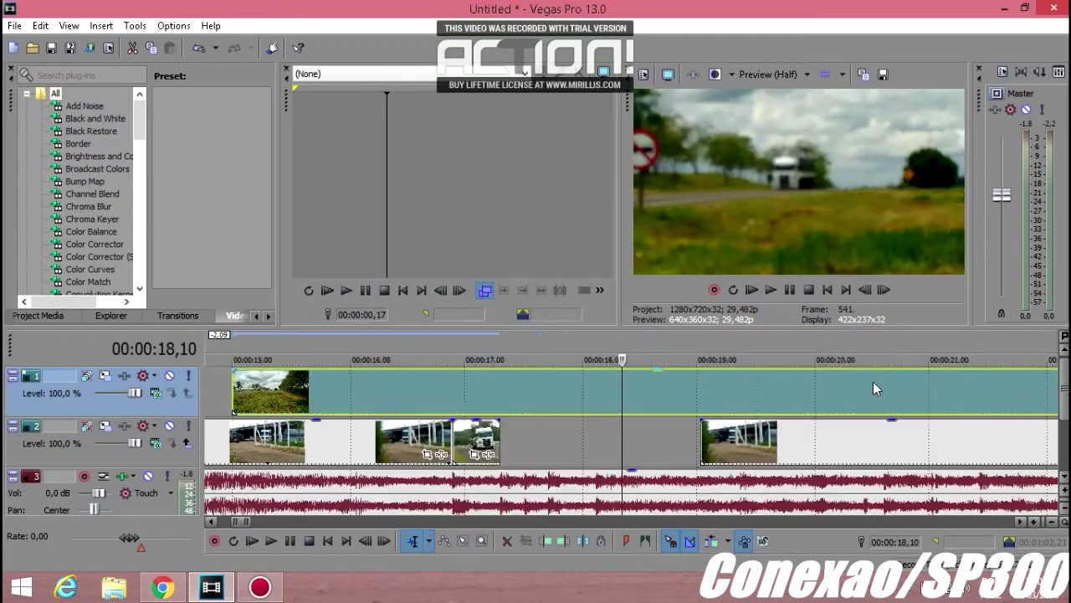
pyautogui.click(756, 389)
pyautogui.click(863, 390)
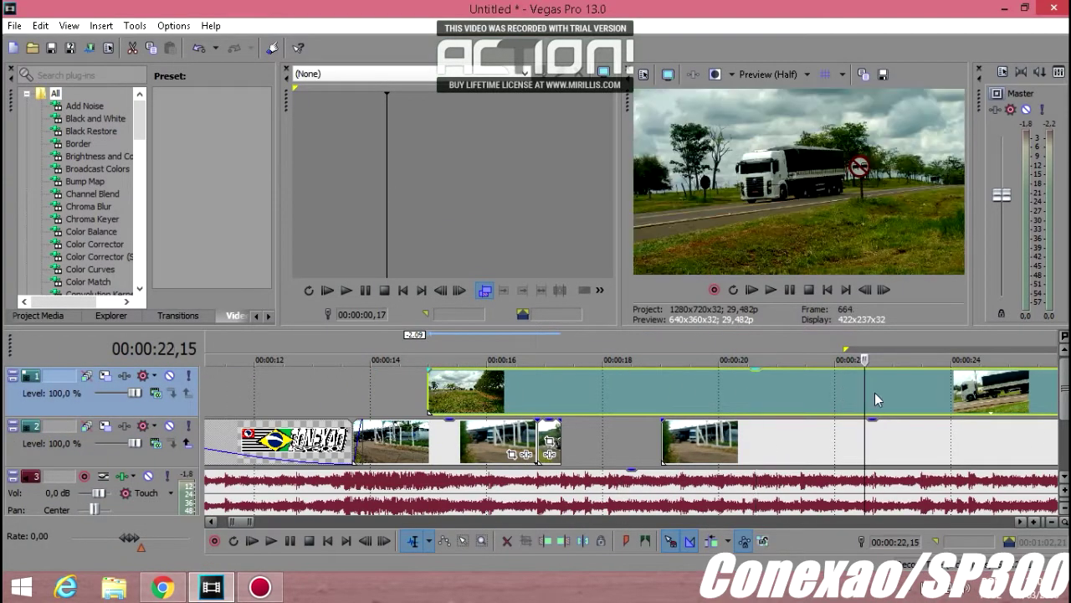
pyautogui.rightClick(875, 392)
pyautogui.click(893, 274)
pyautogui.moveTo(921, 400); pyautogui.dragTo(622, 406)
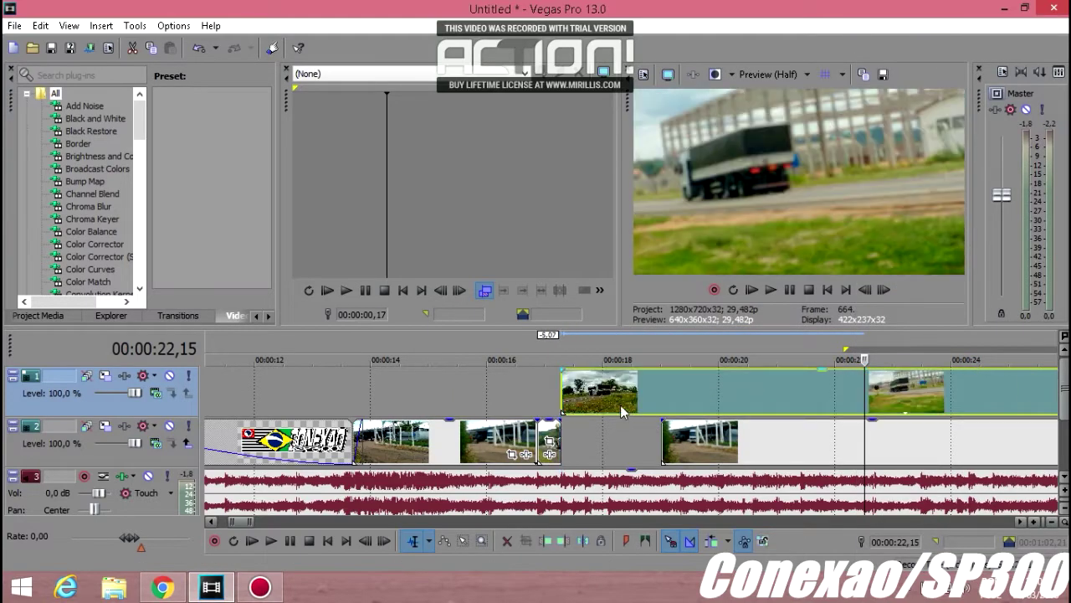
# - Trim the end of the second truck clip at 00:00:17,15 and place it on the main video track after the first one
pyautogui.click(574, 390)
pyautogui.scroll(3, 575, 390)
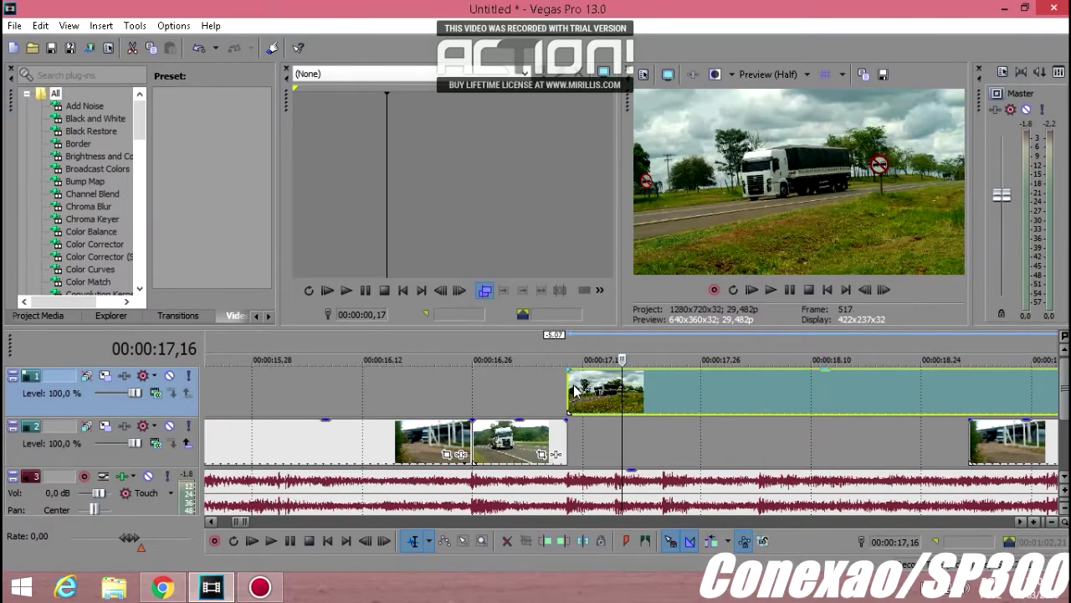
pyautogui.scroll(3, 574, 390)
pyautogui.click(606, 391)
pyautogui.rightClick(609, 389)
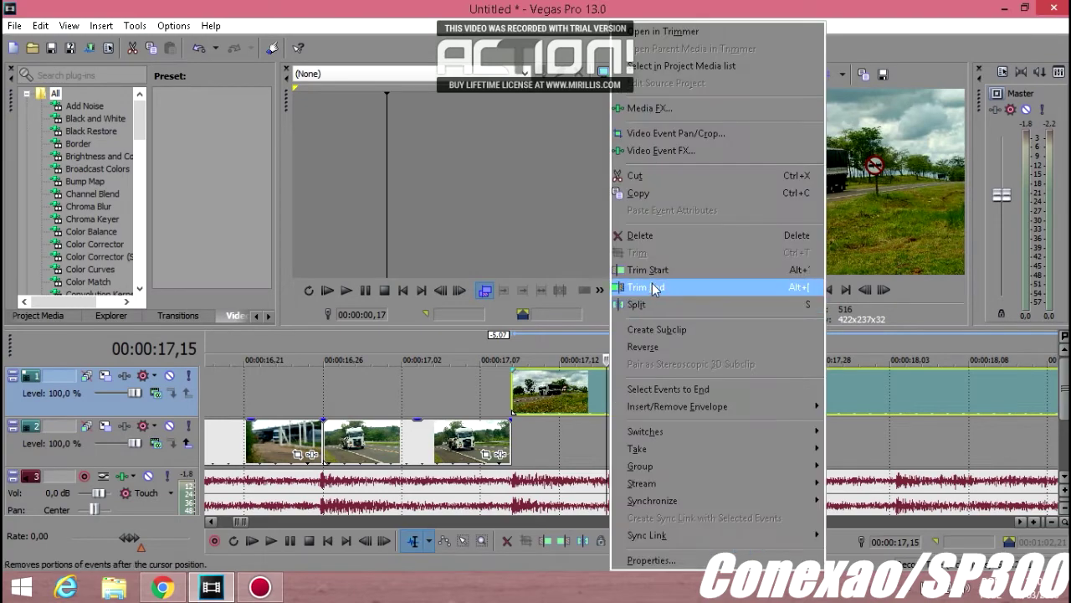
pyautogui.click(656, 289)
pyautogui.scroll(-3, 580, 430)
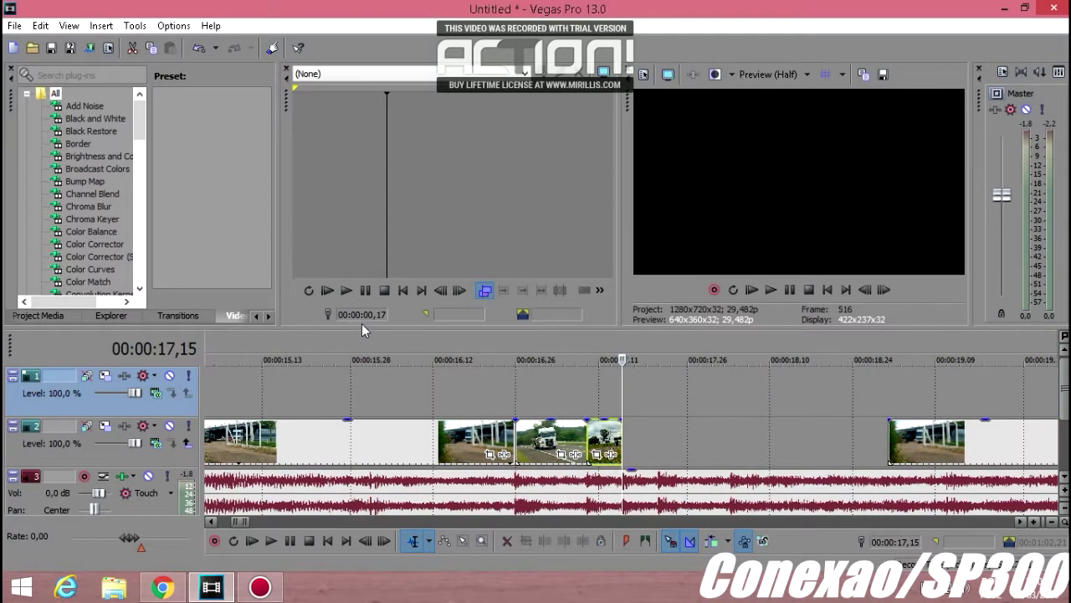
# - Import the video VID_20171202_142305425 from the MEUS FLOGS folder at 00:00:17,15 and delete its audio track
pyautogui.click(31, 48)
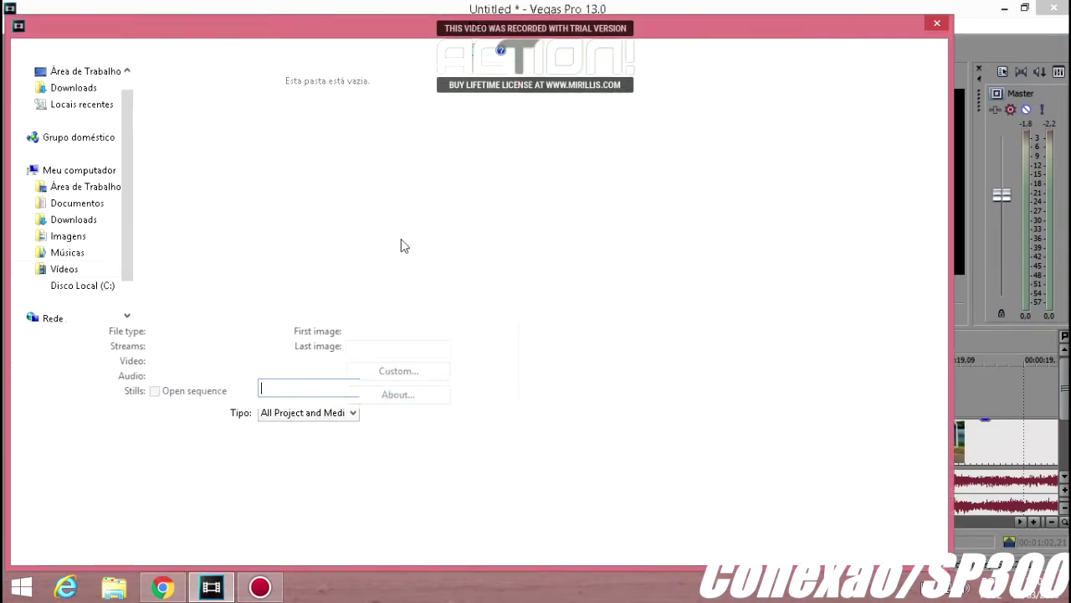
pyautogui.moveTo(942, 148); pyautogui.dragTo(937, 256)
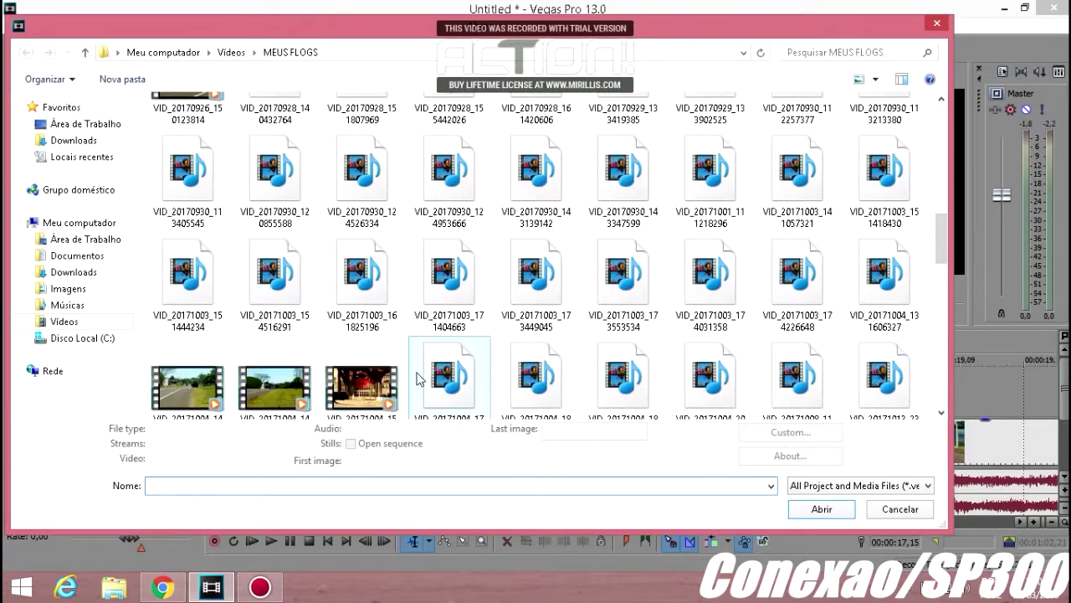
pyautogui.click(360, 383)
pyautogui.scroll(-3, 352, 382)
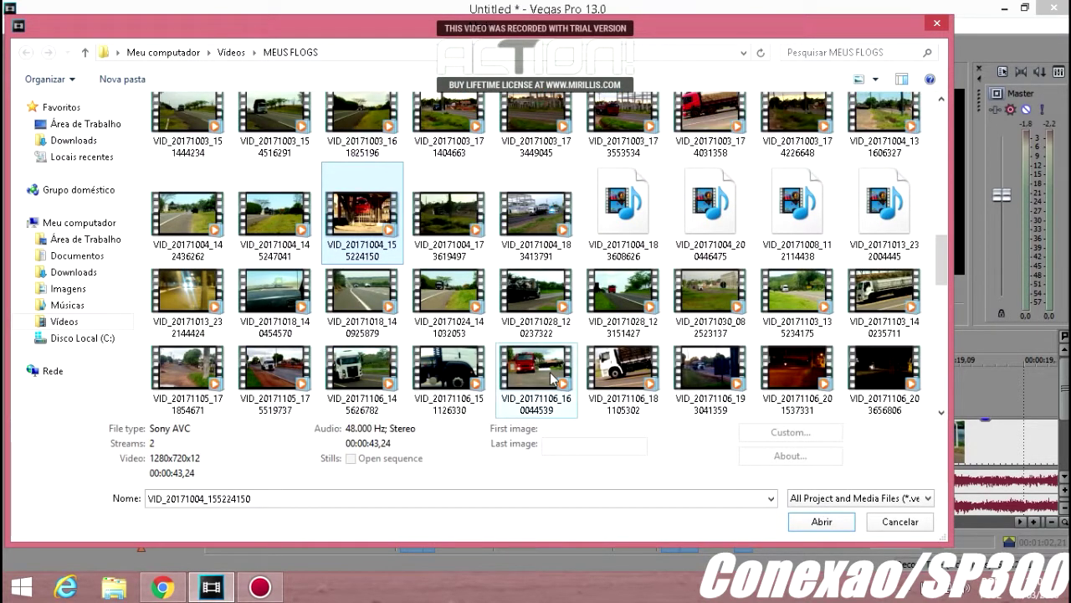
pyautogui.click(535, 368)
pyautogui.scroll(-6, 547, 377)
pyautogui.scroll(2, 519, 368)
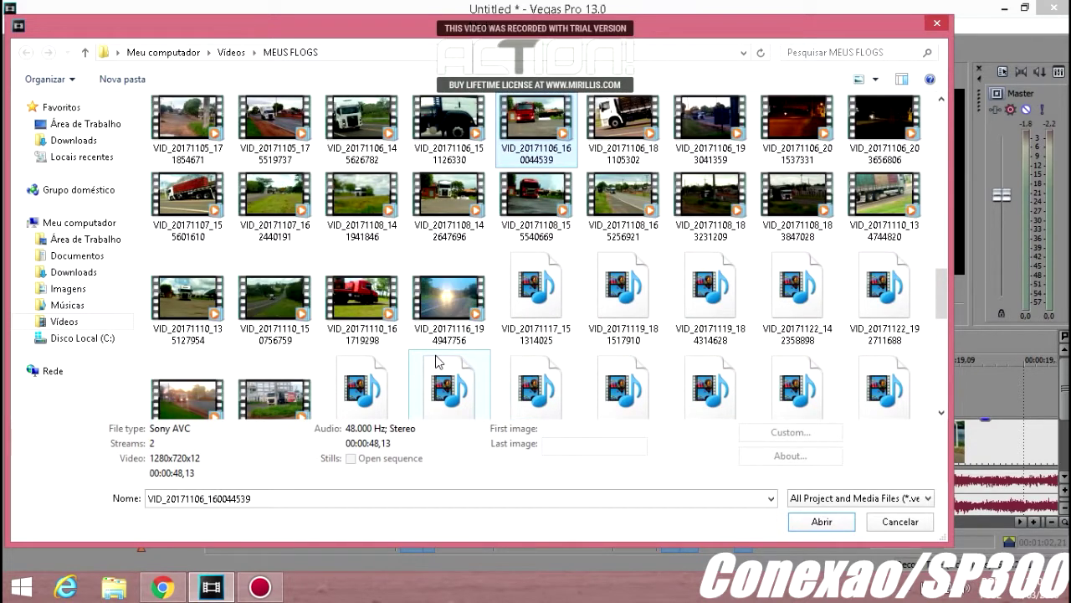
pyautogui.click(505, 392)
pyautogui.scroll(-3, 500, 400)
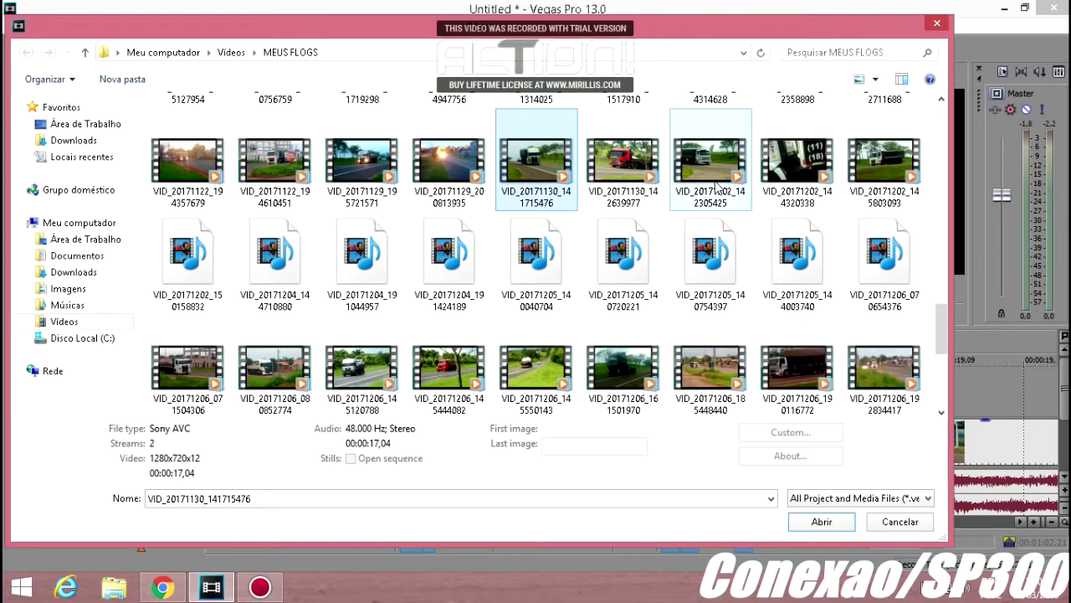
pyautogui.doubleClick(710, 161)
# - Trim the start of the third truck clip at 00:00:21,19 and move it to the end of the second truck clip
pyautogui.scroll(-6, 620, 347)
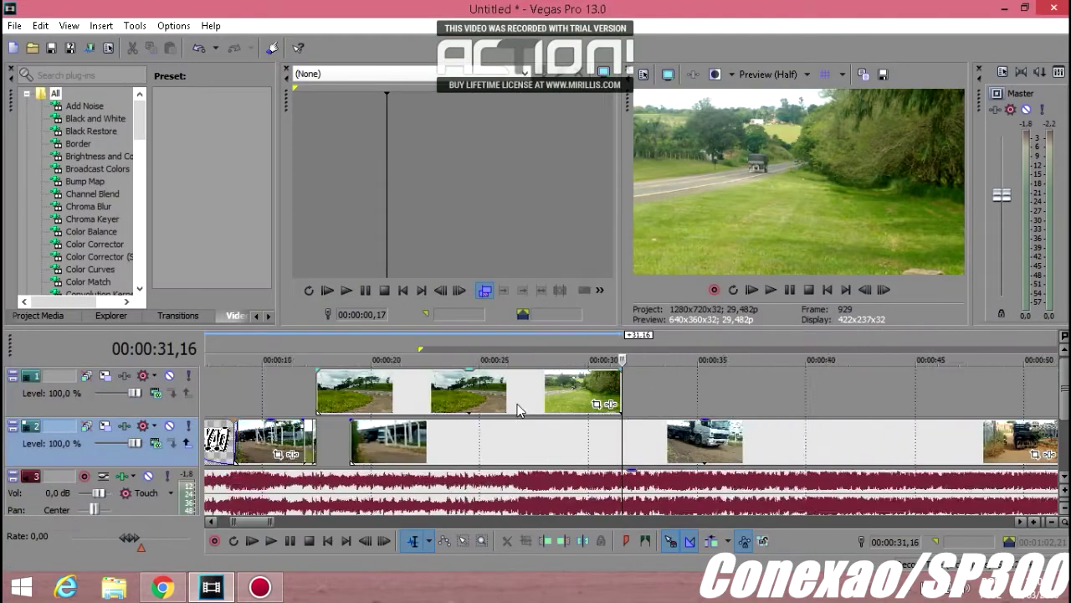
pyautogui.click(498, 400)
pyautogui.click(487, 401)
pyautogui.click(478, 397)
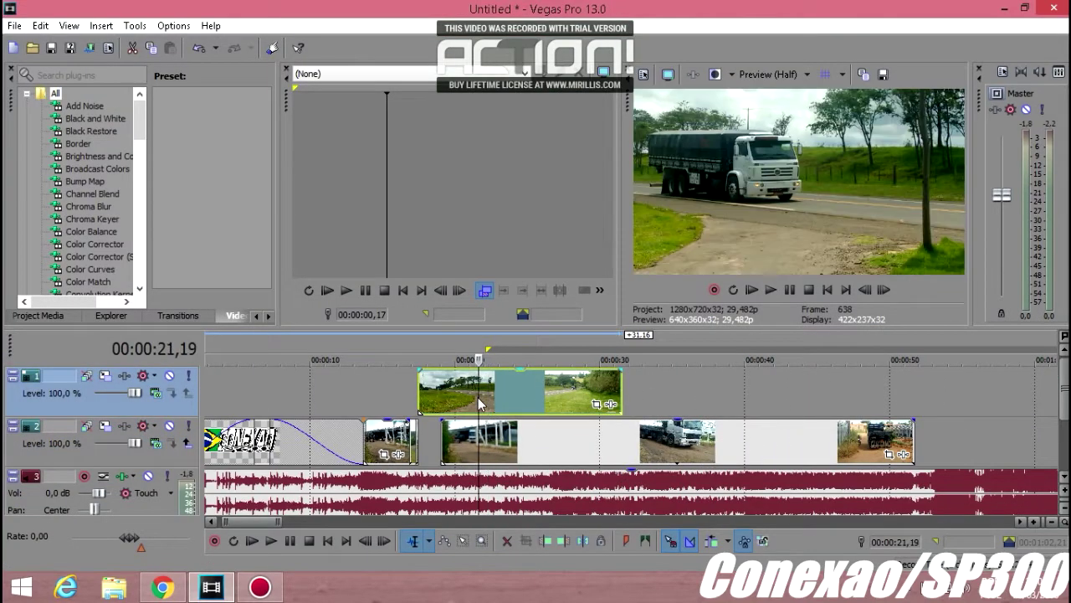
pyautogui.rightClick(478, 397)
pyautogui.click(552, 271)
pyautogui.scroll(3, 634, 402)
pyautogui.moveTo(636, 402)
pyautogui.mouseDown()
pyautogui.moveTo(544, 401)
pyautogui.moveTo(641, 411)
pyautogui.mouseUp()
# - Trim the end of the third truck clip at 00:00:17,21 and move it down onto the main video track
pyautogui.scroll(5, 641, 411)
pyautogui.click(672, 395)
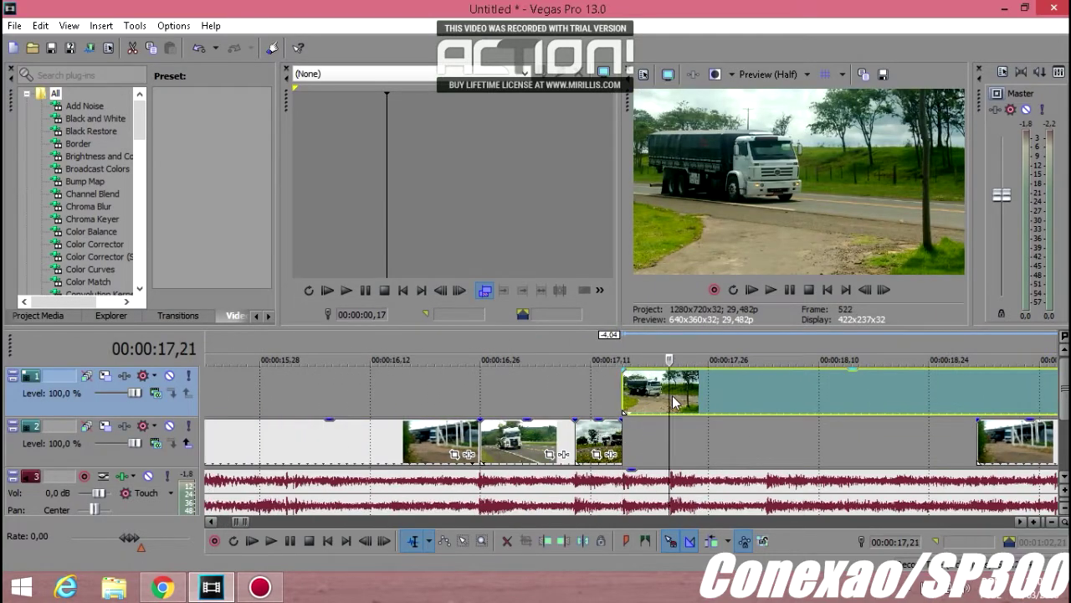
pyautogui.rightClick(671, 395)
pyautogui.click(745, 289)
pyautogui.moveTo(655, 425); pyautogui.dragTo(652, 438)
# - Nudge the long yard clip after the gap on the main video track about 3 frames earlier
pyautogui.scroll(-3, 652, 439)
pyautogui.moveTo(821, 447); pyautogui.dragTo(813, 447)
pyautogui.scroll(-4, 526, 397)
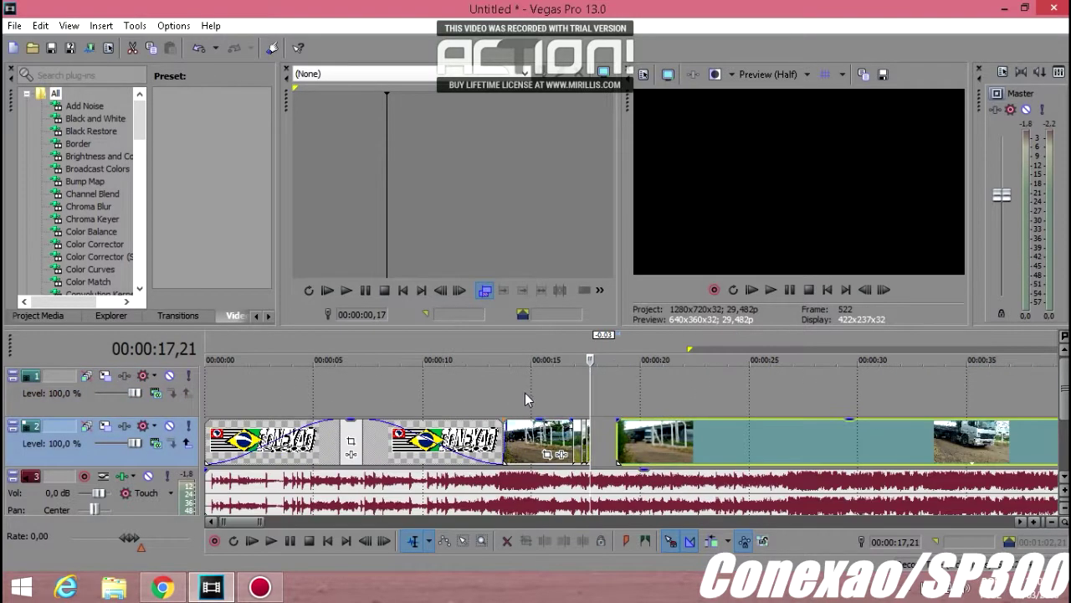
# - Play back the sequence from shortly after the intro logo to check the three short truck clips
pyautogui.click(526, 400)
pyautogui.click(771, 289)
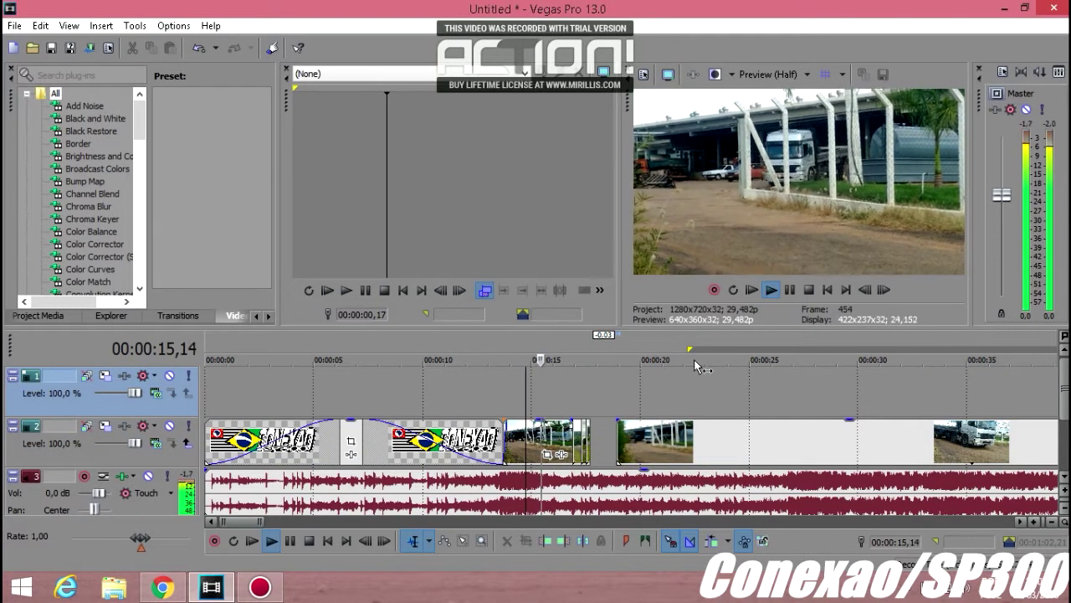
pyautogui.scroll(2, 707, 373)
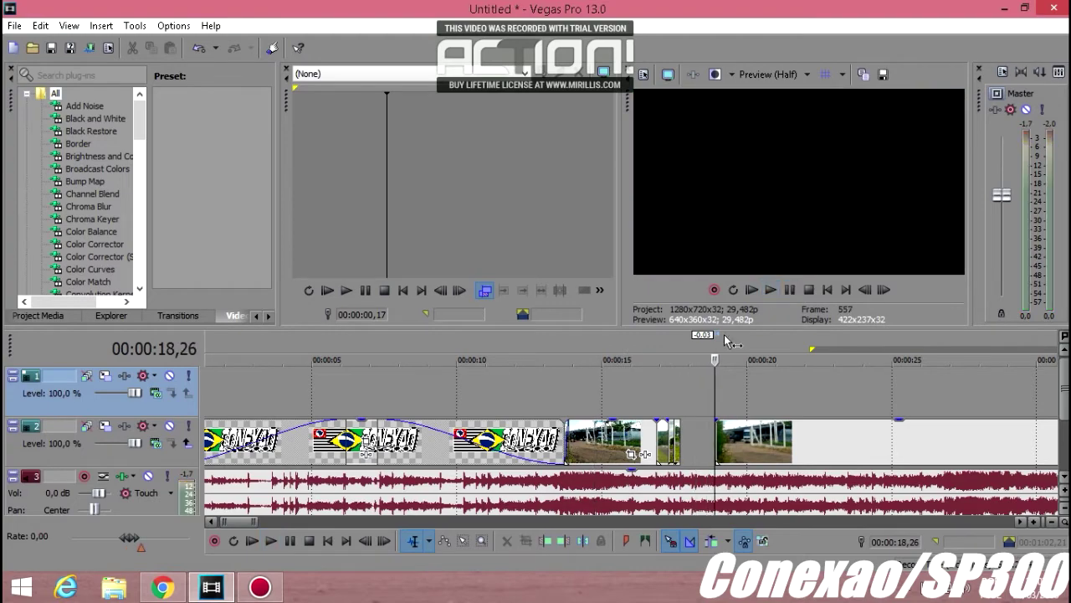
pyautogui.click(667, 432)
pyautogui.scroll(4, 670, 419)
# - Replay the truck cuts at Draft (Half) preview quality and return the quality to Preview (Half)
pyautogui.click(770, 69)
pyautogui.moveTo(788, 94)
pyautogui.click(886, 129)
pyautogui.scroll(-1, 418, 406)
pyautogui.click(404, 413)
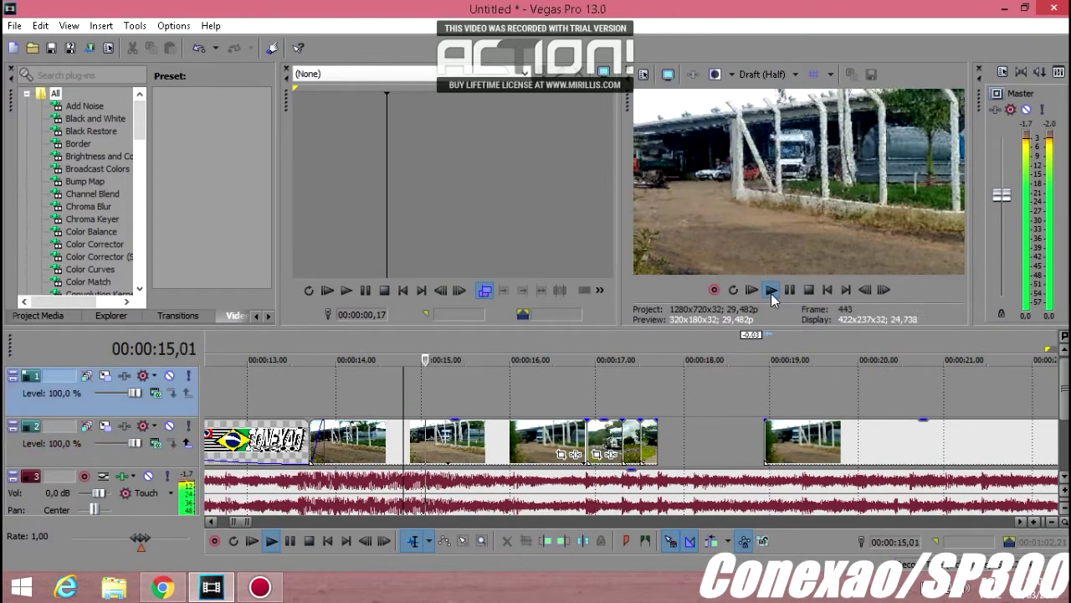
pyautogui.click(788, 291)
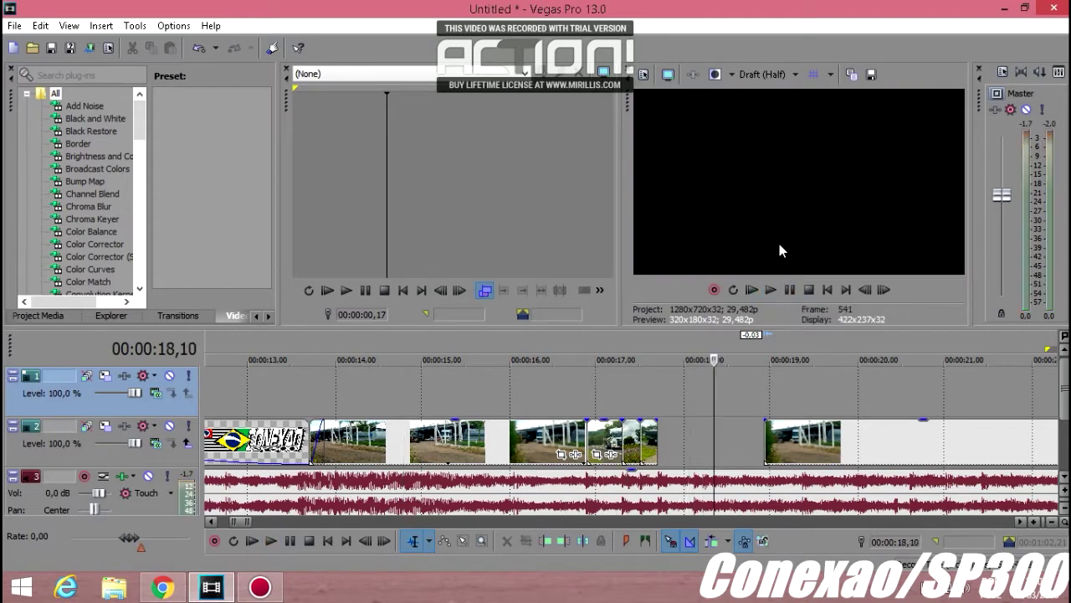
pyautogui.click(866, 149)
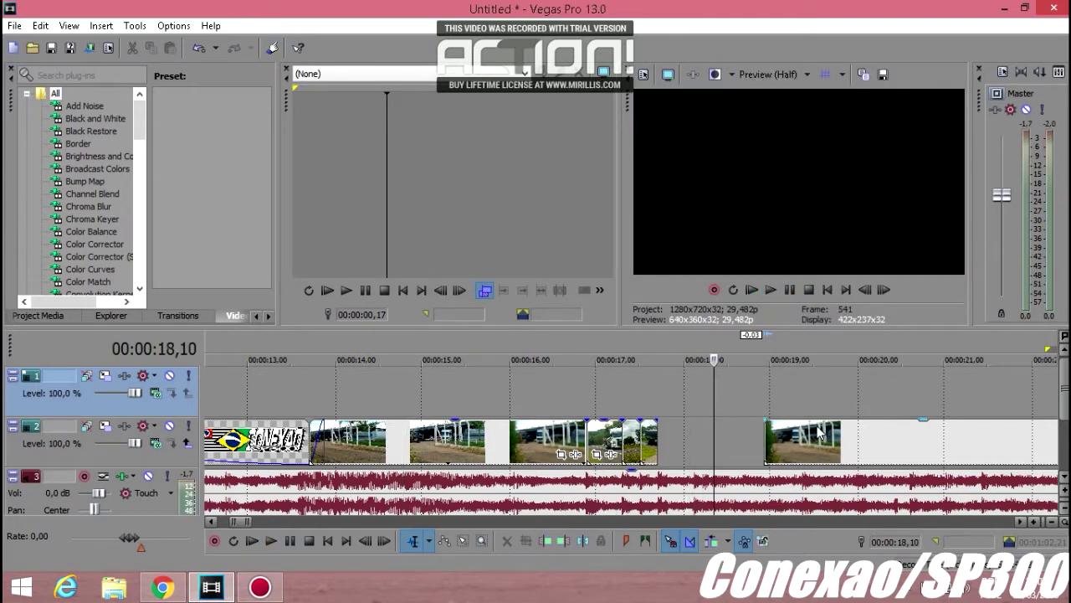
# - Import the video VID_20171105_171854671 from the MEUS FLOGS folder at 00:00:18,10 and delete its audio track
pyautogui.click(30, 50)
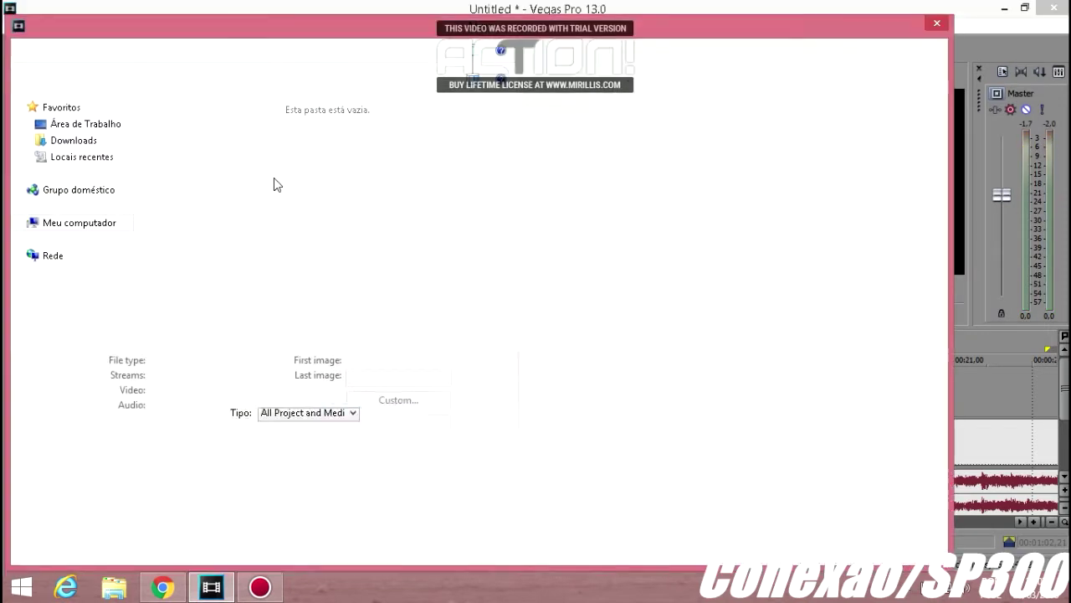
pyautogui.scroll(-5, 490, 332)
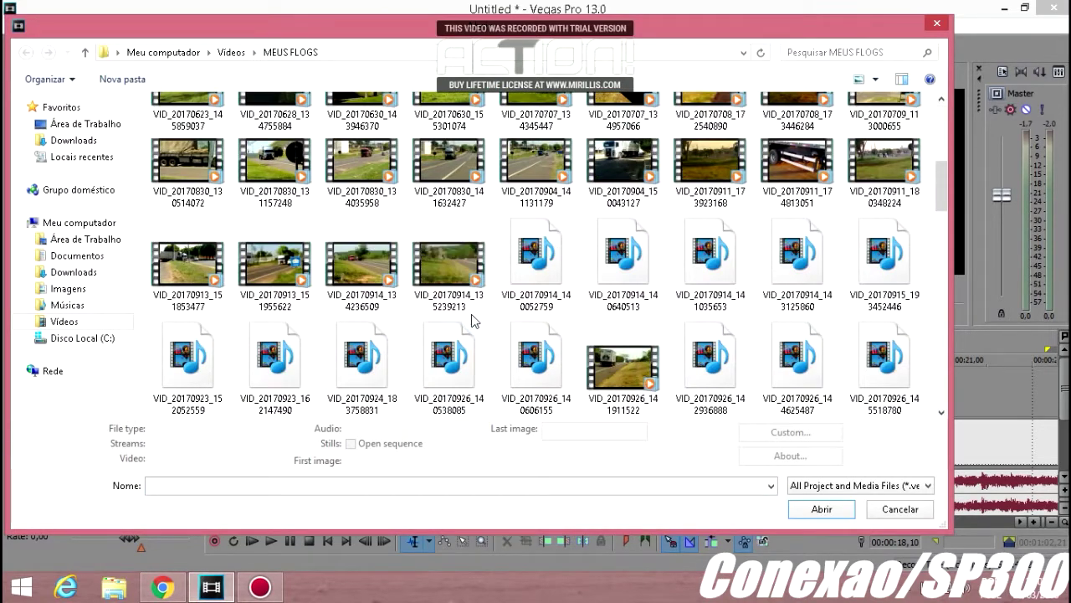
pyautogui.scroll(-2, 452, 300)
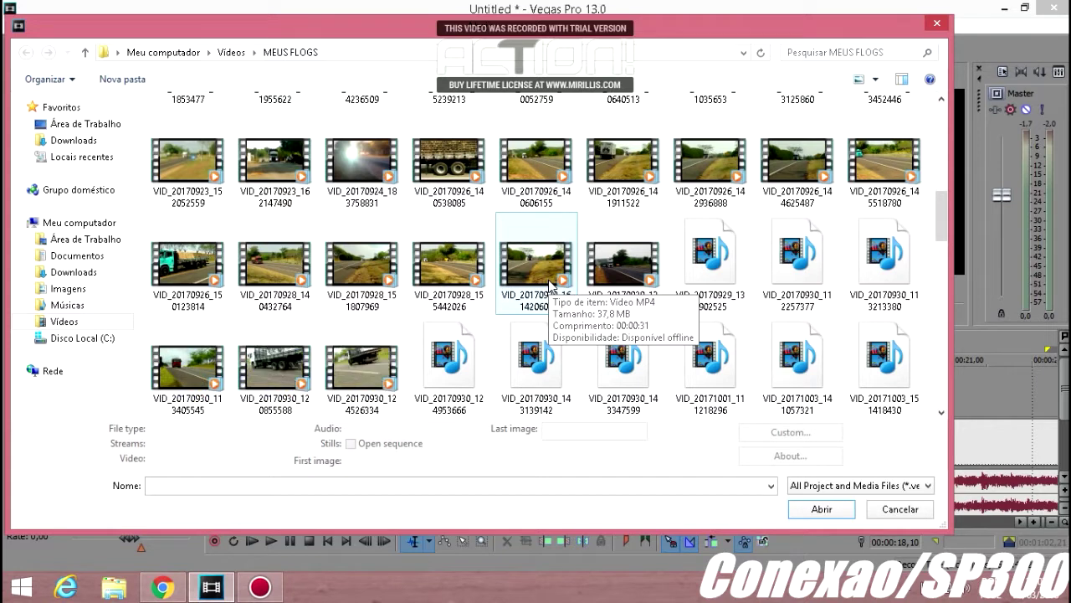
pyautogui.click(596, 362)
pyautogui.scroll(-2, 576, 357)
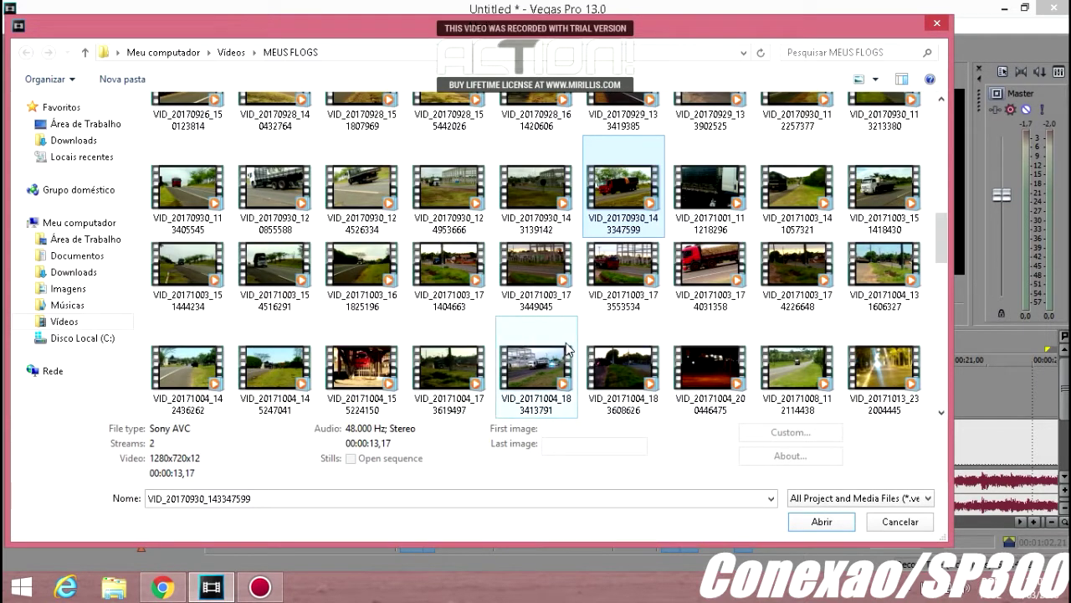
pyautogui.scroll(-2, 569, 350)
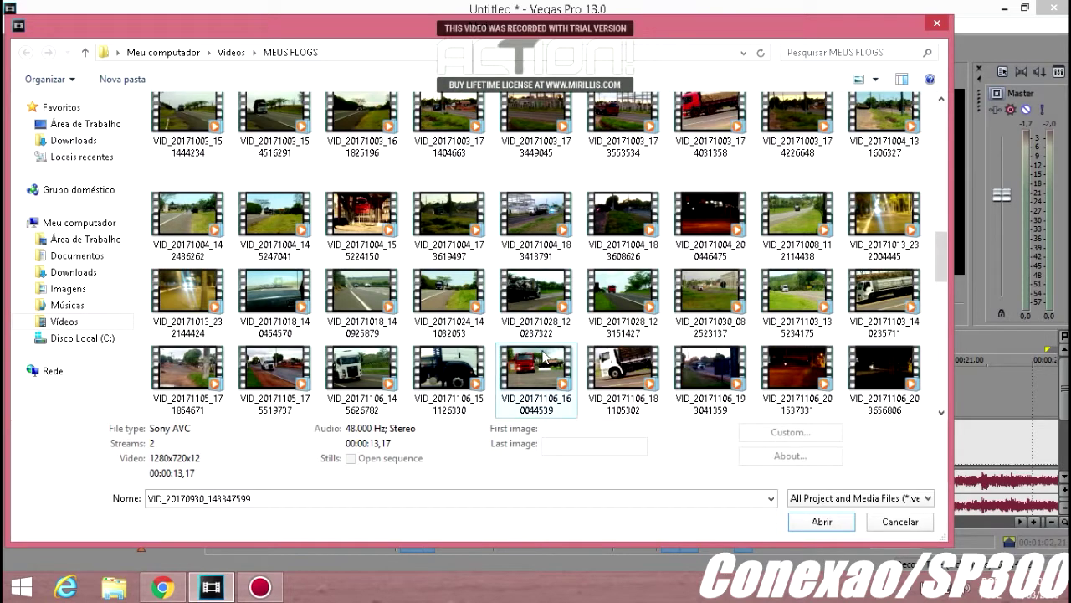
pyautogui.doubleClick(223, 358)
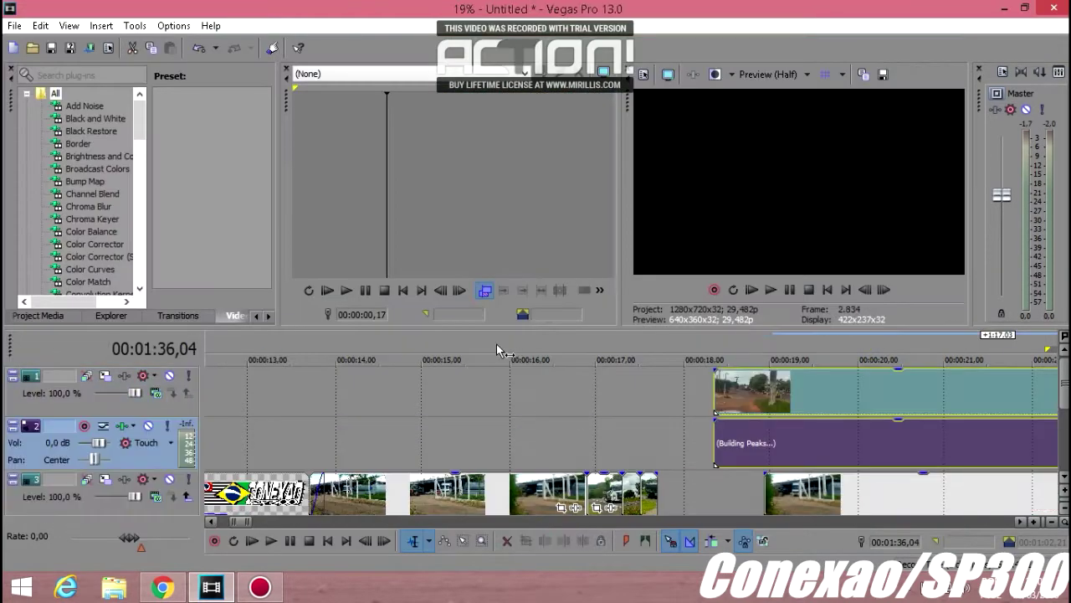
pyautogui.scroll(-5, 453, 394)
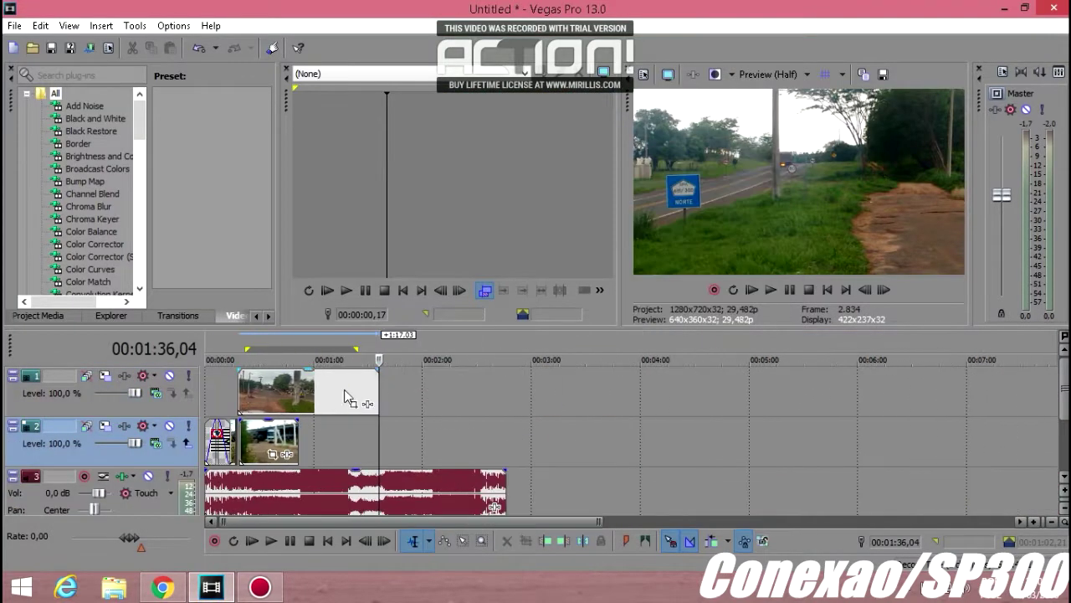
# - Trim the start of the newly imported clip at 00:00:51,17 and move it back to the start of the long yard clip
pyautogui.click(271, 390)
pyautogui.scroll(2, 276, 390)
pyautogui.click(393, 389)
pyautogui.rightClick(394, 394)
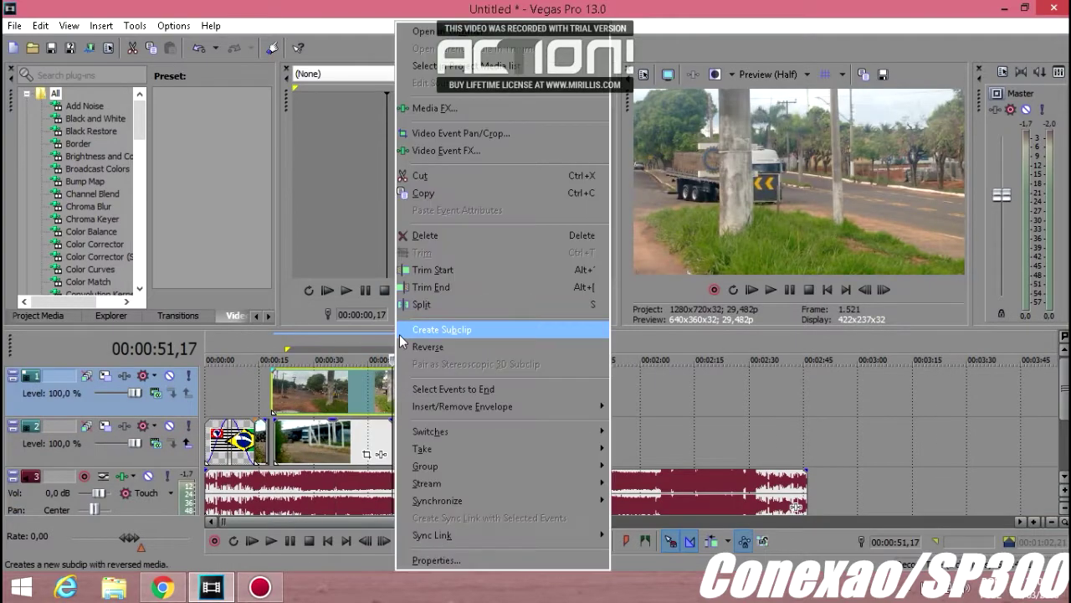
pyautogui.click(443, 272)
pyautogui.moveTo(321, 394); pyautogui.dragTo(304, 397)
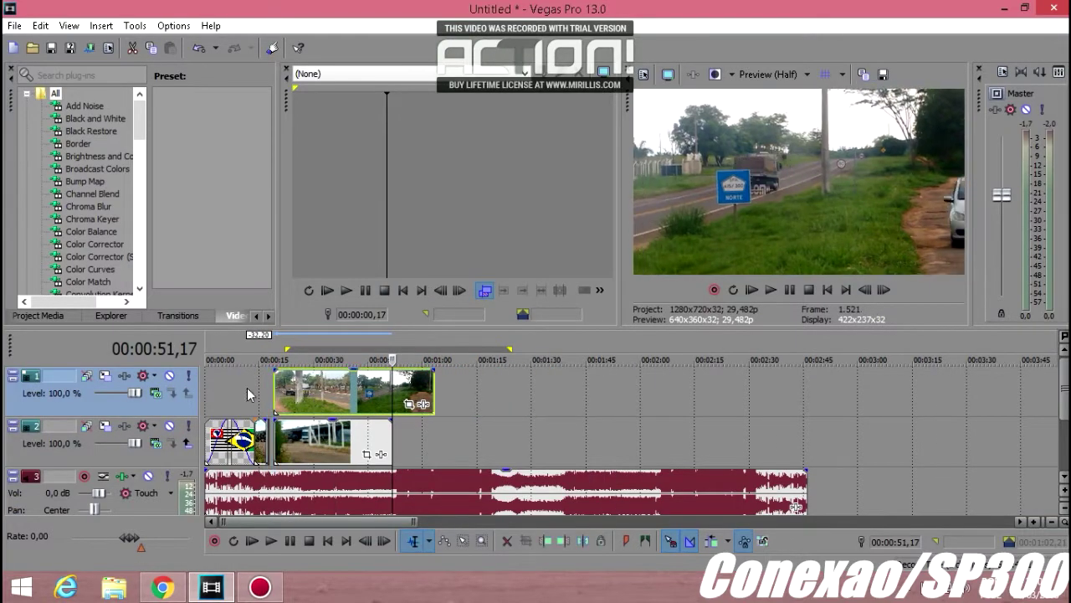
# - Move the long yard clip further along the timeline and place the new roadside clip directly after the short truck cuts on track 2
pyautogui.scroll(5, 480, 409)
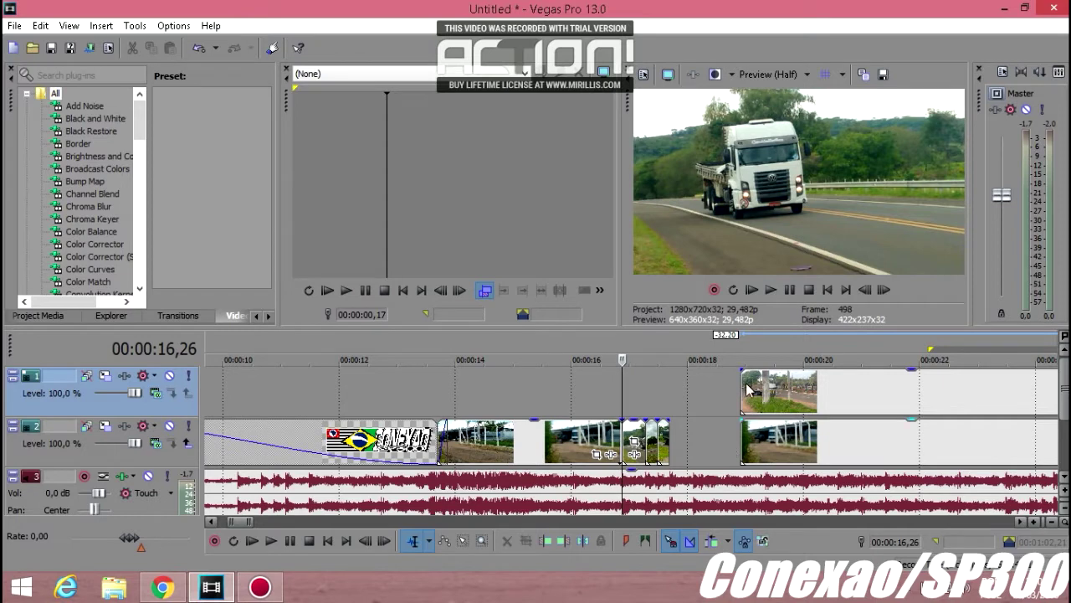
pyautogui.moveTo(815, 395); pyautogui.dragTo(990, 440)
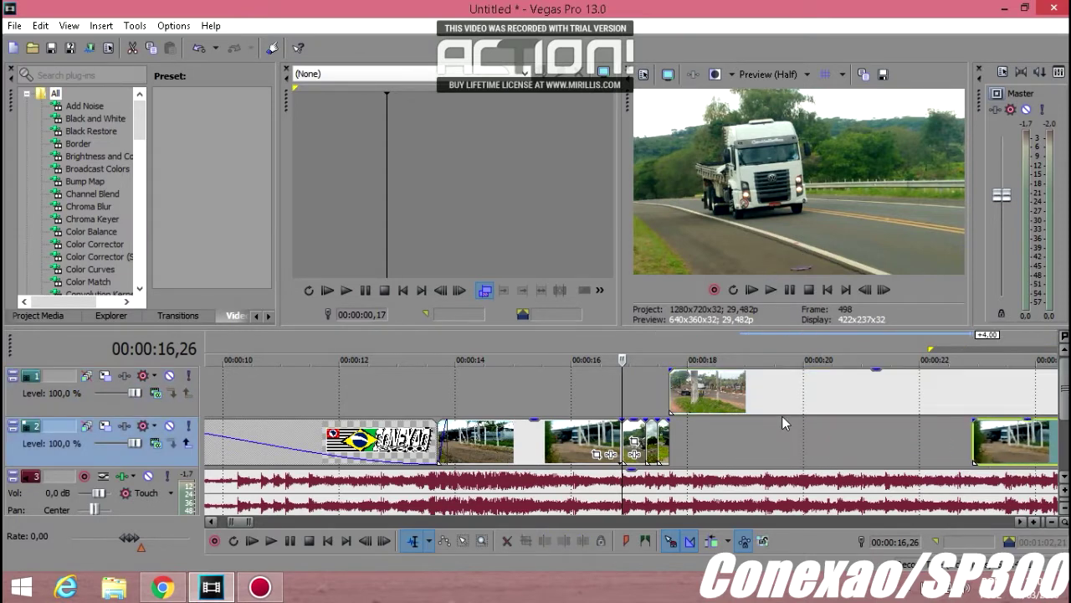
pyautogui.moveTo(760, 398); pyautogui.dragTo(758, 445)
pyautogui.scroll(-3, 720, 427)
pyautogui.scroll(-2, 605, 397)
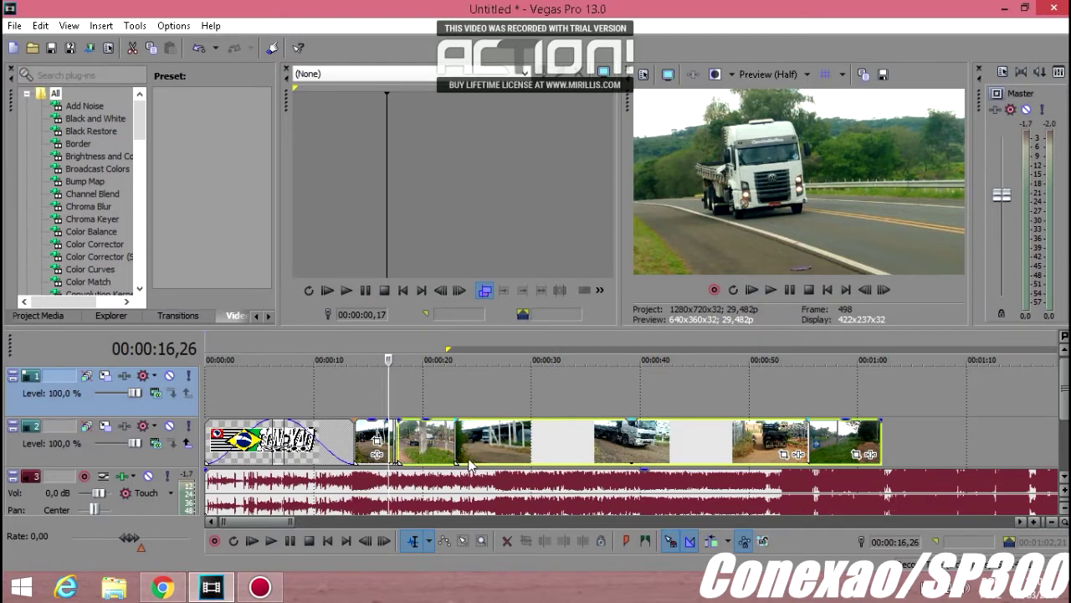
# - Play the sequence from the end of the intro at 00:00:13,21 at Draft (Half) preview quality
pyautogui.click(355, 418)
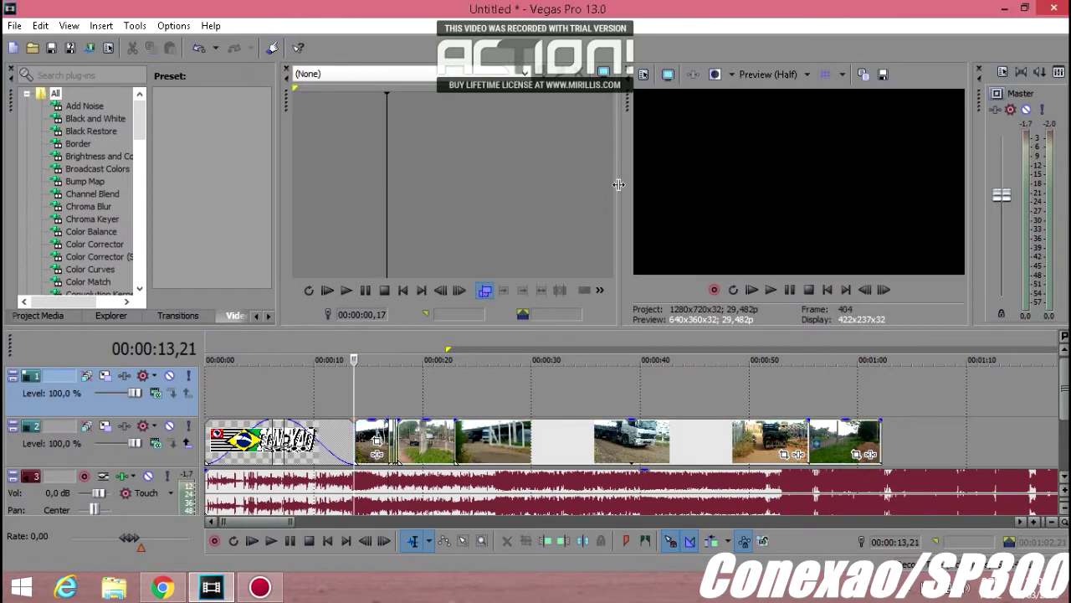
pyautogui.click(847, 132)
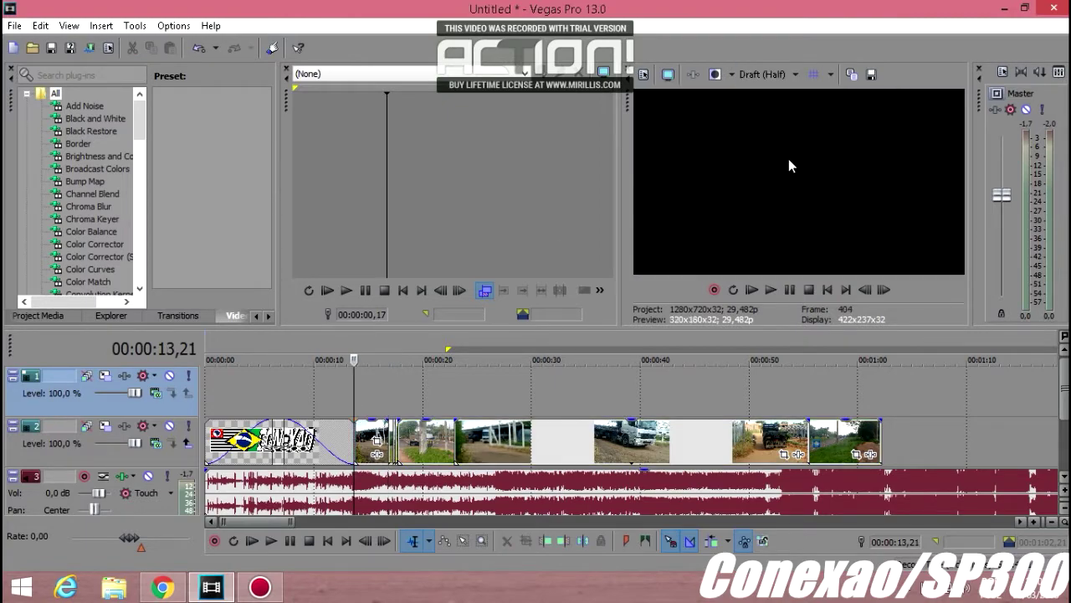
pyautogui.click(771, 290)
pyautogui.scroll(3, 481, 452)
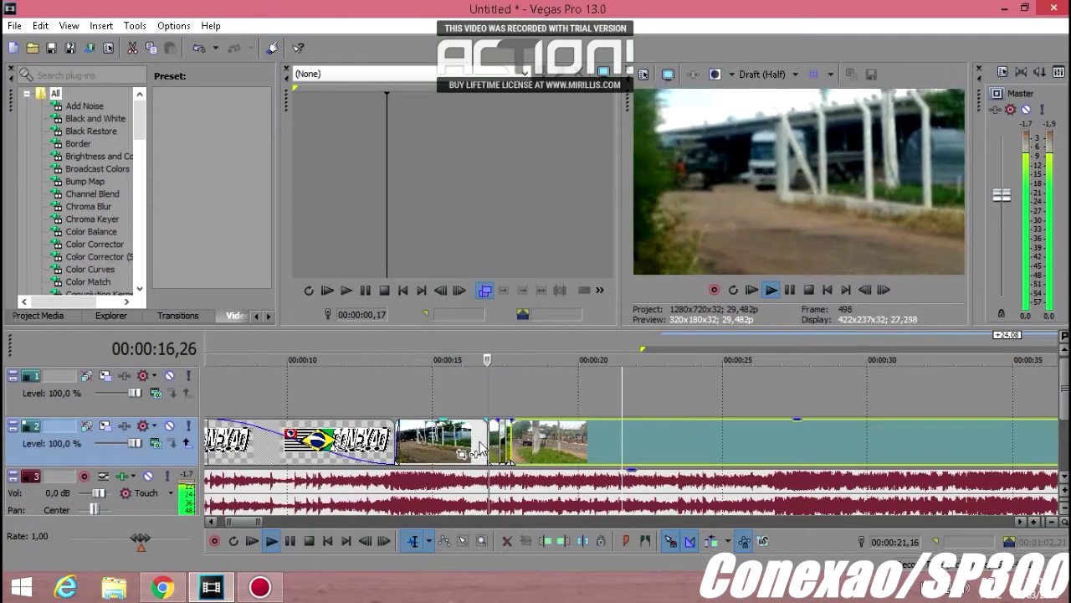
pyautogui.scroll(3, 601, 419)
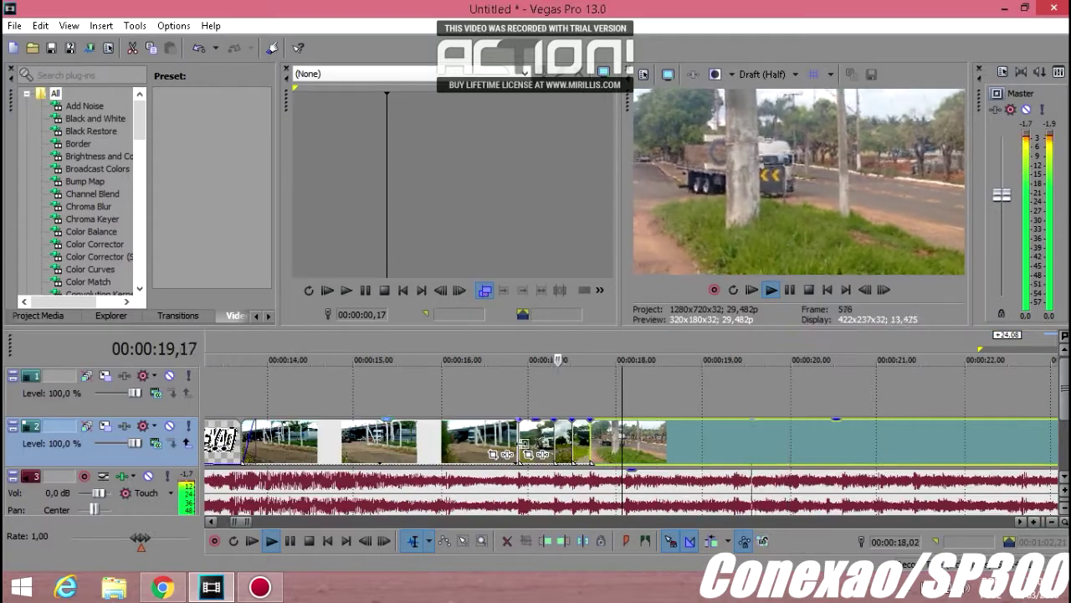
pyautogui.click(590, 426)
pyautogui.click(771, 290)
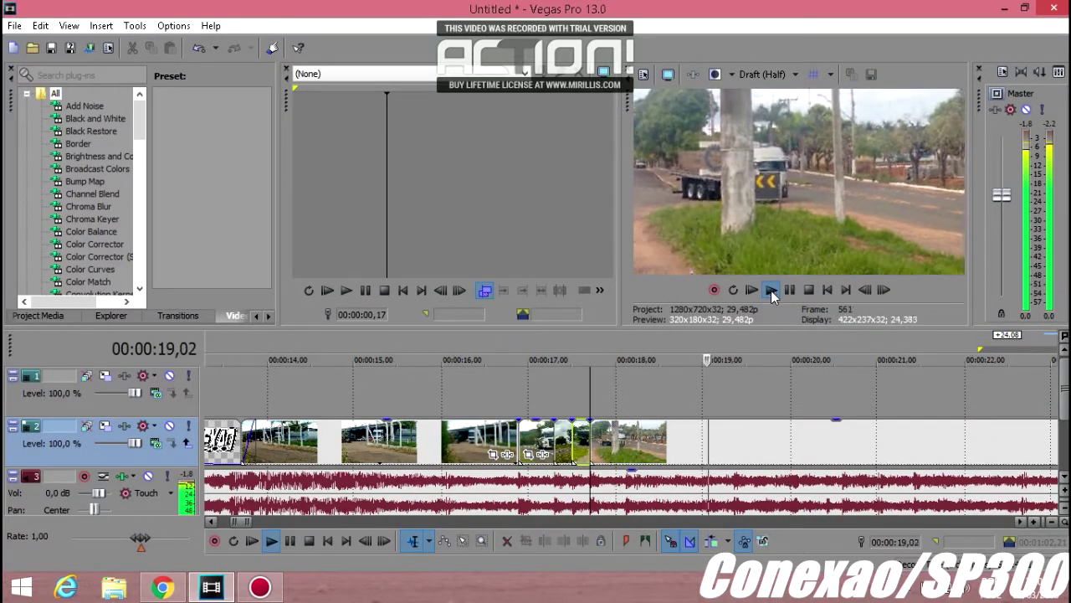
# - Replay the transition into the new roadside clip and return the preview quality to Preview (Half)
pyautogui.click(436, 383)
pyautogui.click(771, 289)
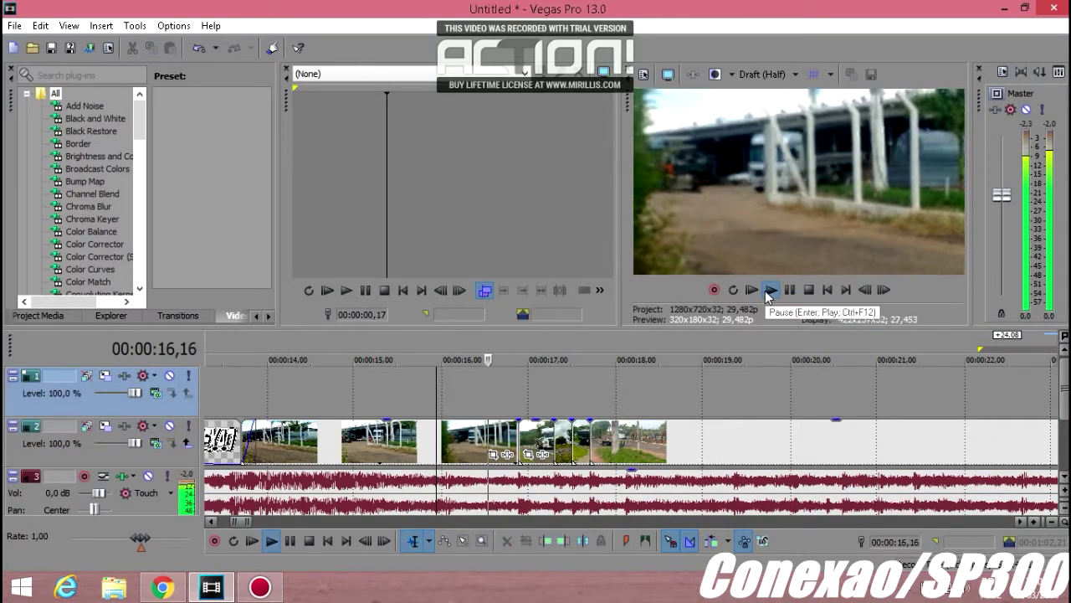
pyautogui.click(770, 290)
pyautogui.click(590, 441)
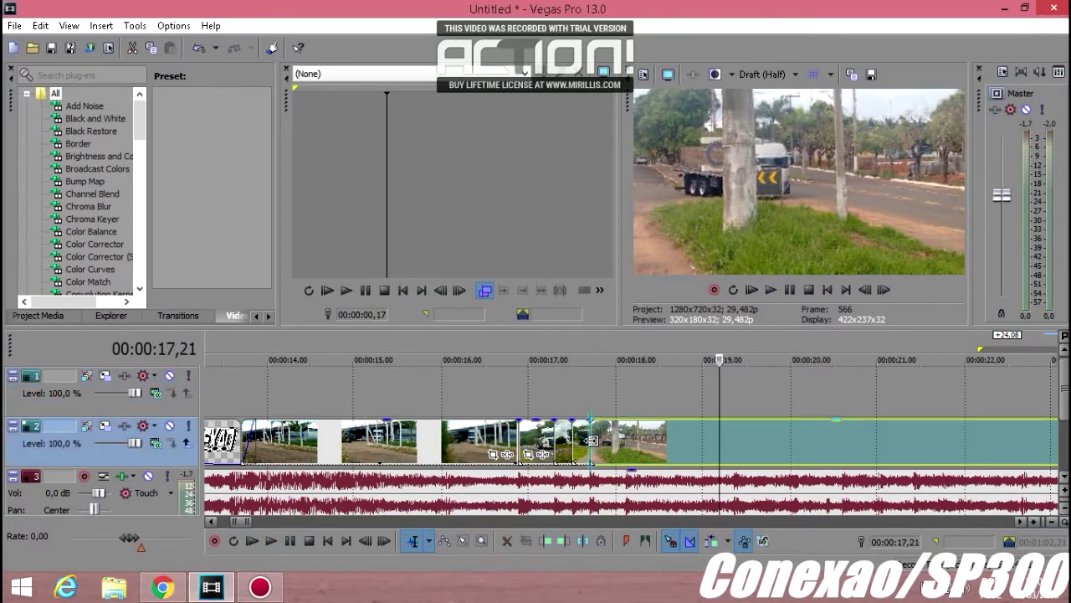
pyautogui.click(771, 289)
pyautogui.click(789, 289)
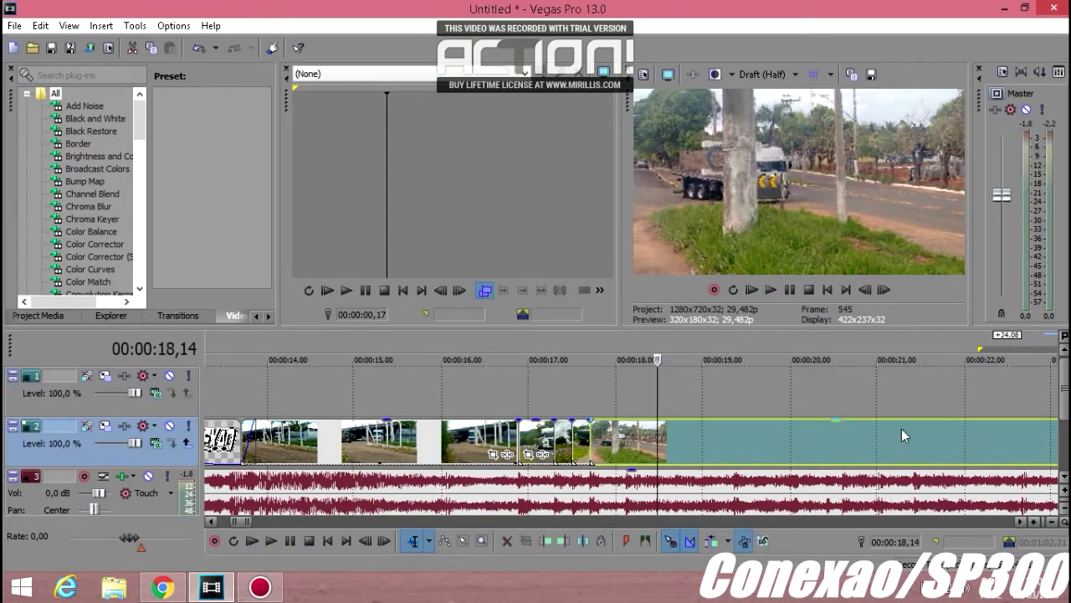
pyautogui.click(902, 435)
pyautogui.scroll(-3, 798, 436)
pyautogui.click(778, 74)
pyautogui.click(852, 146)
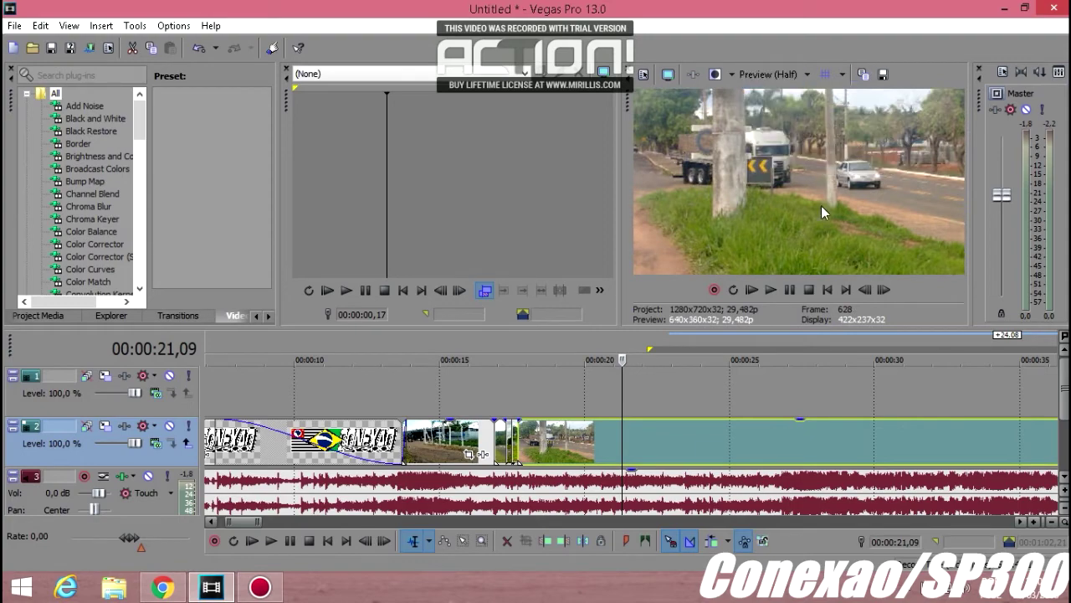
# - Trim the start of the roadside clip at 00:00:34,07 and move it back against the last short truck cut
pyautogui.scroll(-2, 701, 432)
pyautogui.click(700, 432)
pyautogui.rightClick(697, 432)
pyautogui.click(737, 270)
pyautogui.moveTo(756, 440); pyautogui.dragTo(518, 452)
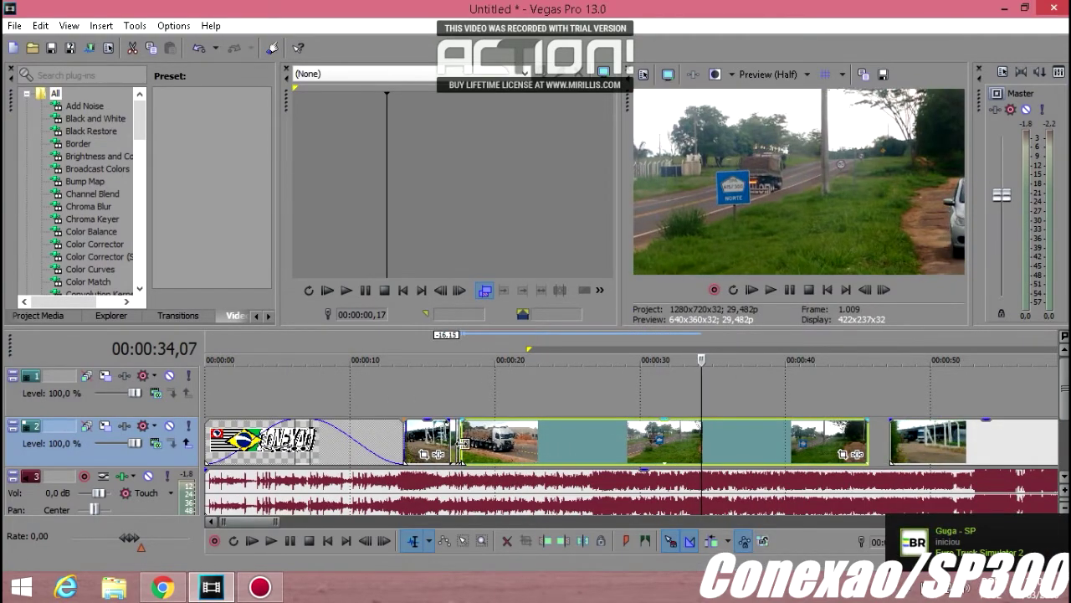
# - Trim the end of the roadside clip at 00:00:18,03 to leave a short cut
pyautogui.click(461, 438)
pyautogui.scroll(5, 462, 438)
pyautogui.click(720, 453)
pyautogui.rightClick(721, 454)
pyautogui.click(757, 282)
pyautogui.scroll(-3, 752, 391)
# - Import another road video from the MEUS FLOGS folder without its audio track and align it directly after the last short cut
pyautogui.click(32, 48)
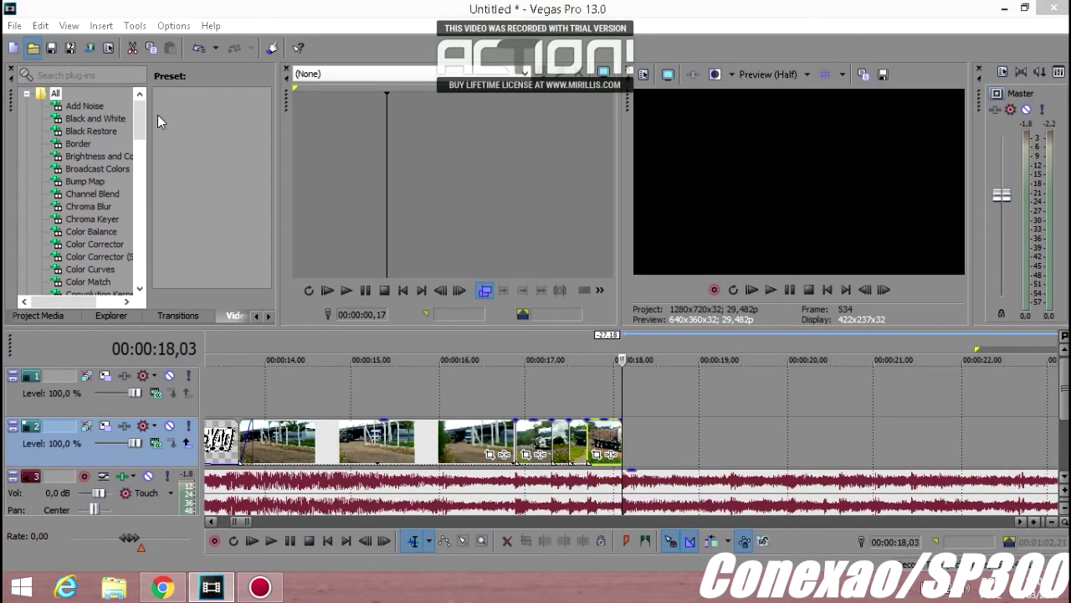
pyautogui.click(686, 308)
pyautogui.scroll(-5, 821, 251)
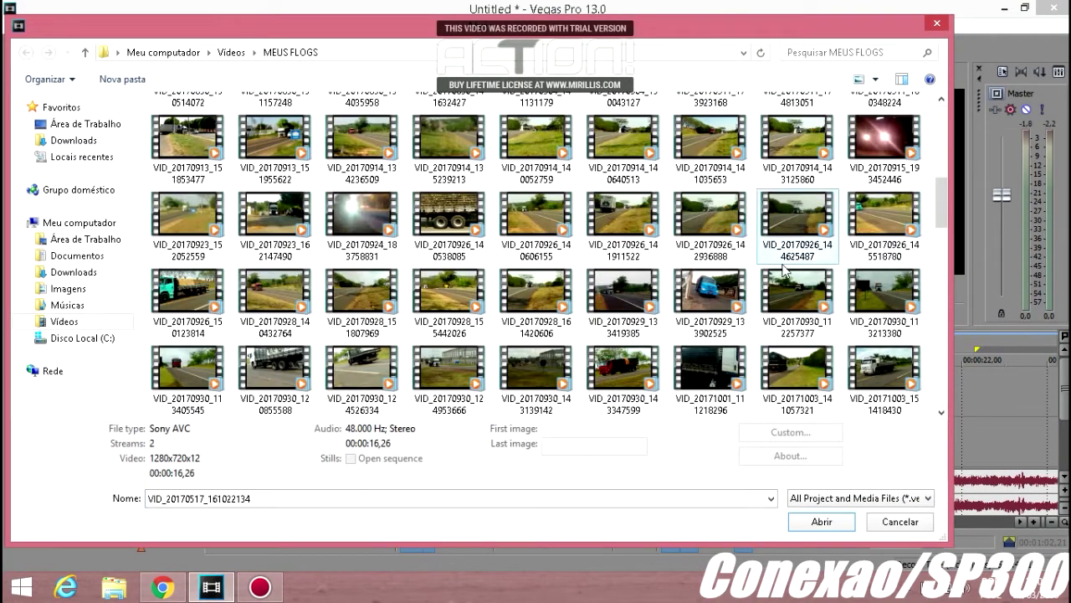
pyautogui.scroll(-5, 703, 335)
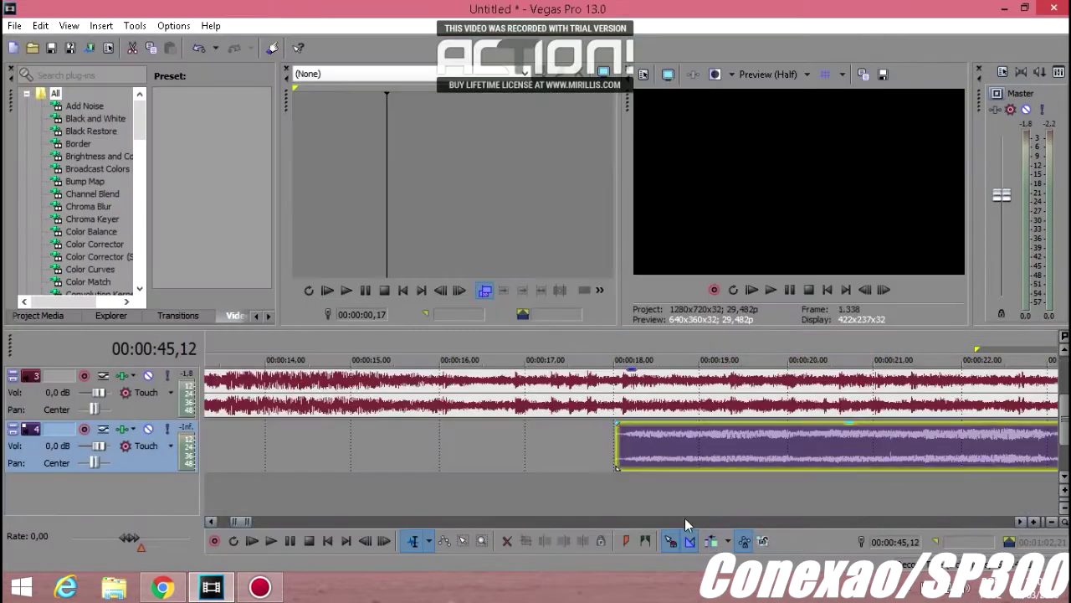
pyautogui.rightClick(584, 448)
pyautogui.click(596, 325)
pyautogui.moveTo(1065, 433); pyautogui.dragTo(1065, 389)
pyautogui.moveTo(697, 444); pyautogui.dragTo(702, 443)
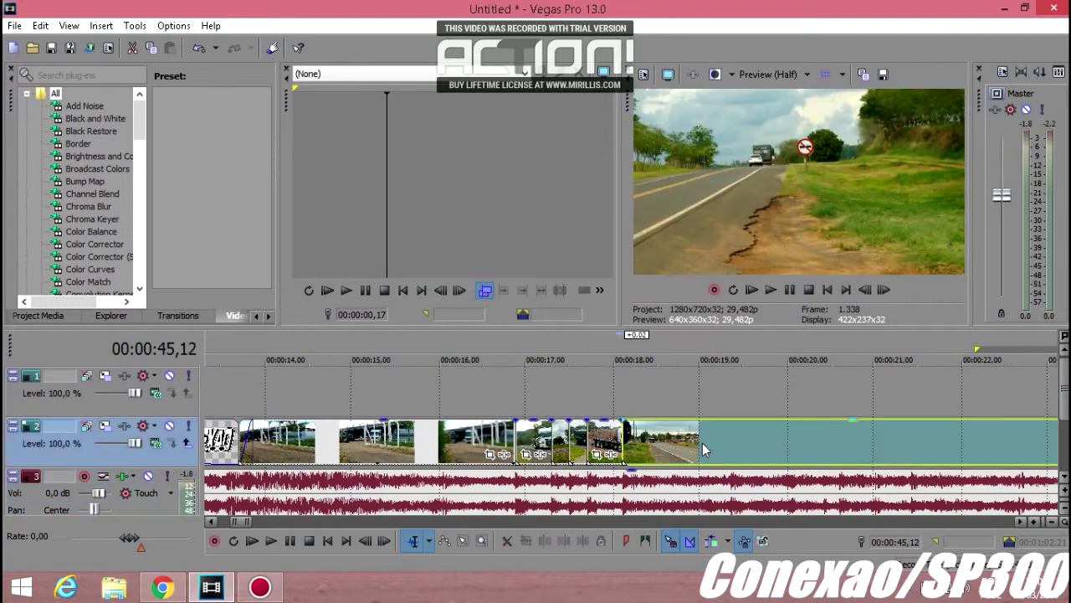
# - Play the sequence from the beginning through the newly added road clip at Draft (Half) preview quality
pyautogui.scroll(-8, 564, 439)
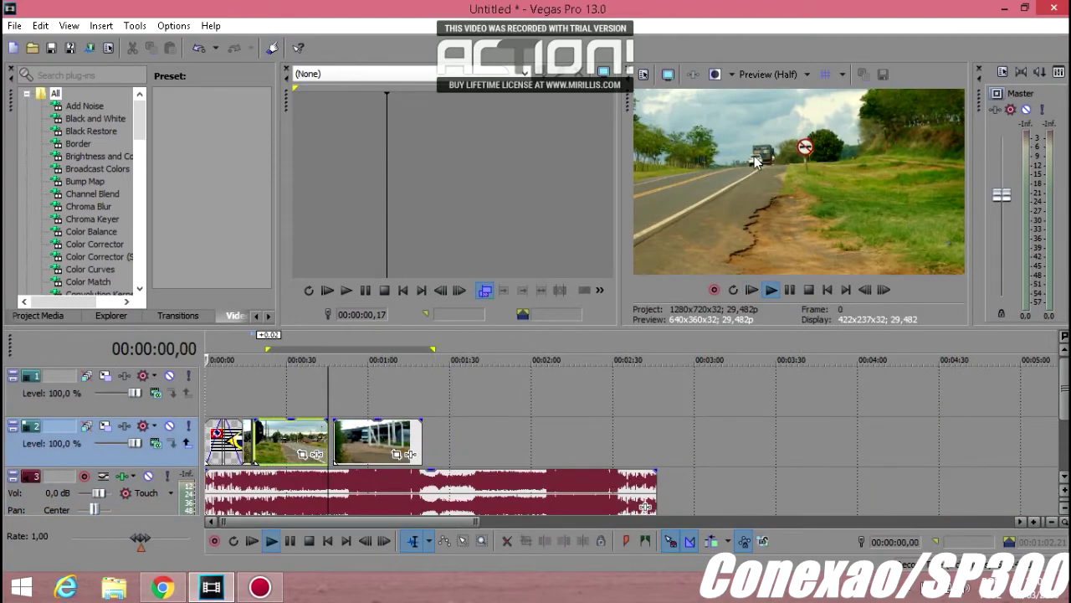
pyautogui.click(807, 73)
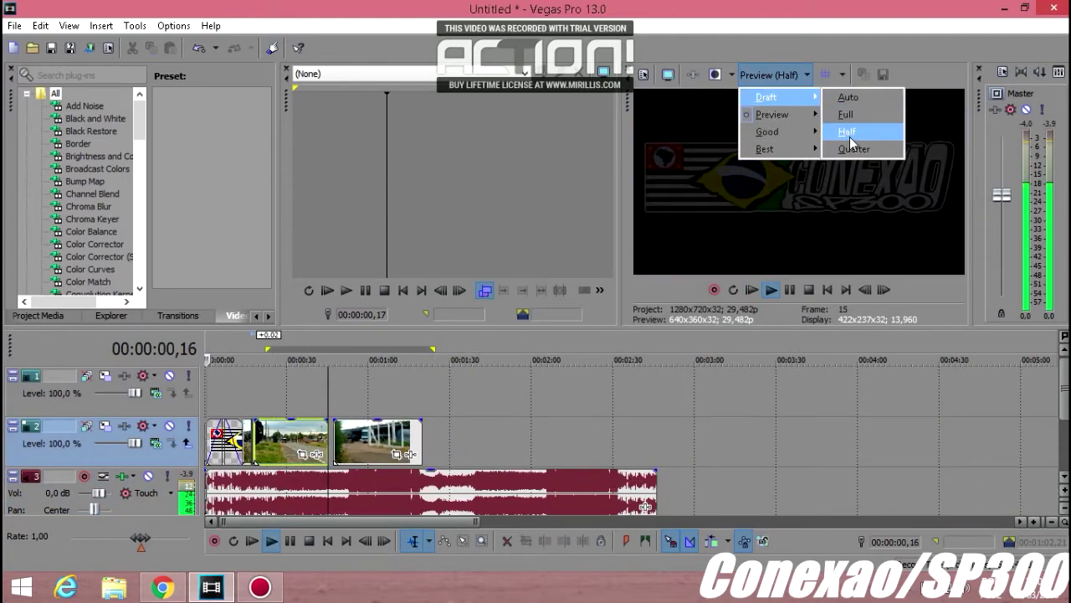
pyautogui.click(850, 134)
pyautogui.scroll(2, 299, 420)
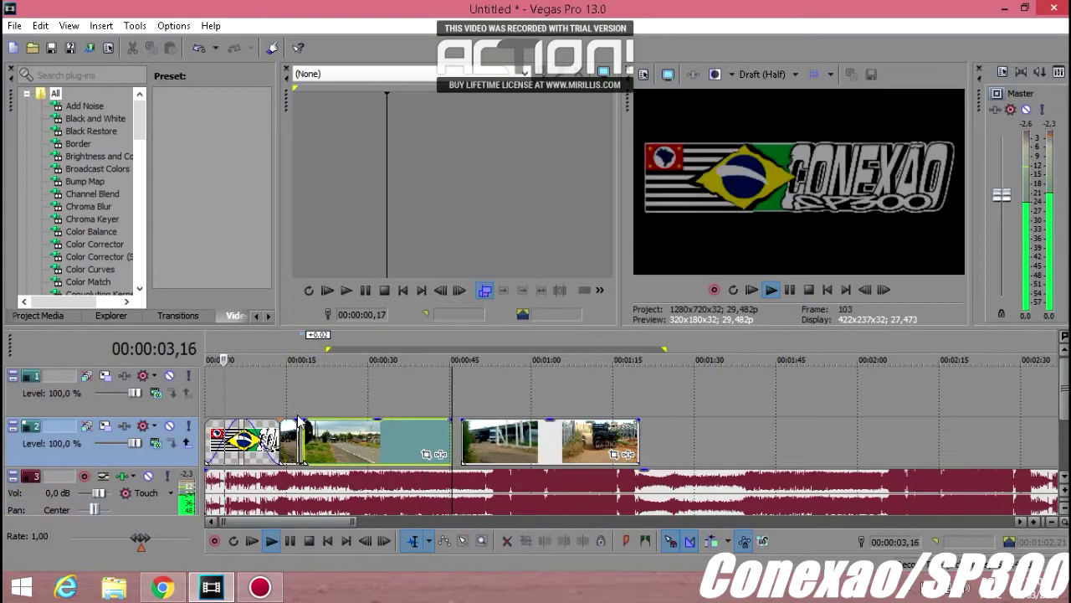
pyautogui.scroll(4, 299, 421)
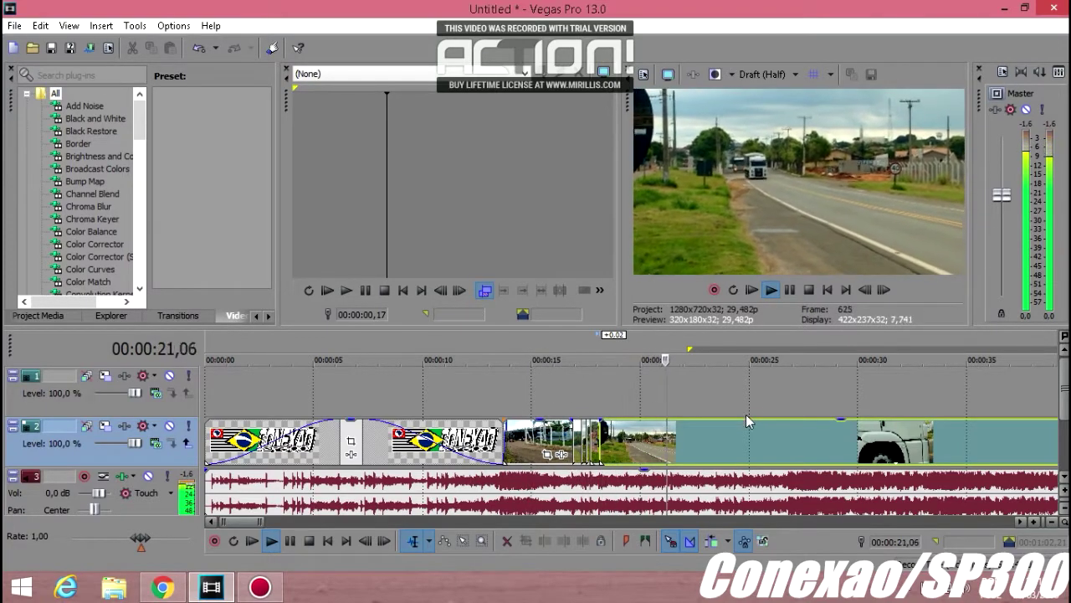
pyautogui.click(792, 289)
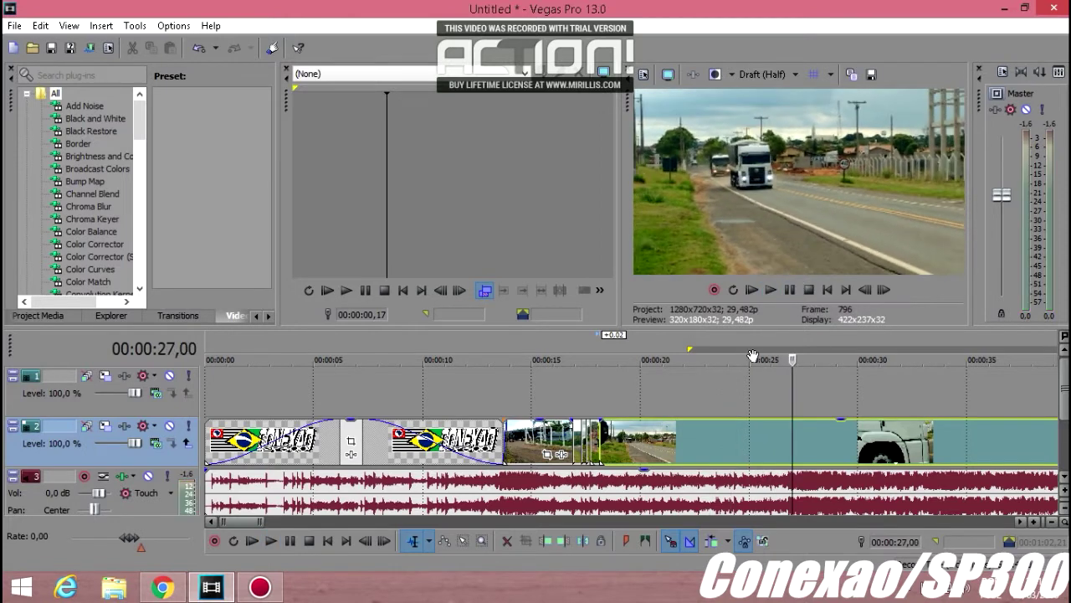
# - Replay the new road clip to find its cut point and trim its end at 00:00:23,15
pyautogui.click(718, 456)
pyautogui.scroll(3, 715, 455)
pyautogui.click(557, 446)
pyautogui.click(772, 290)
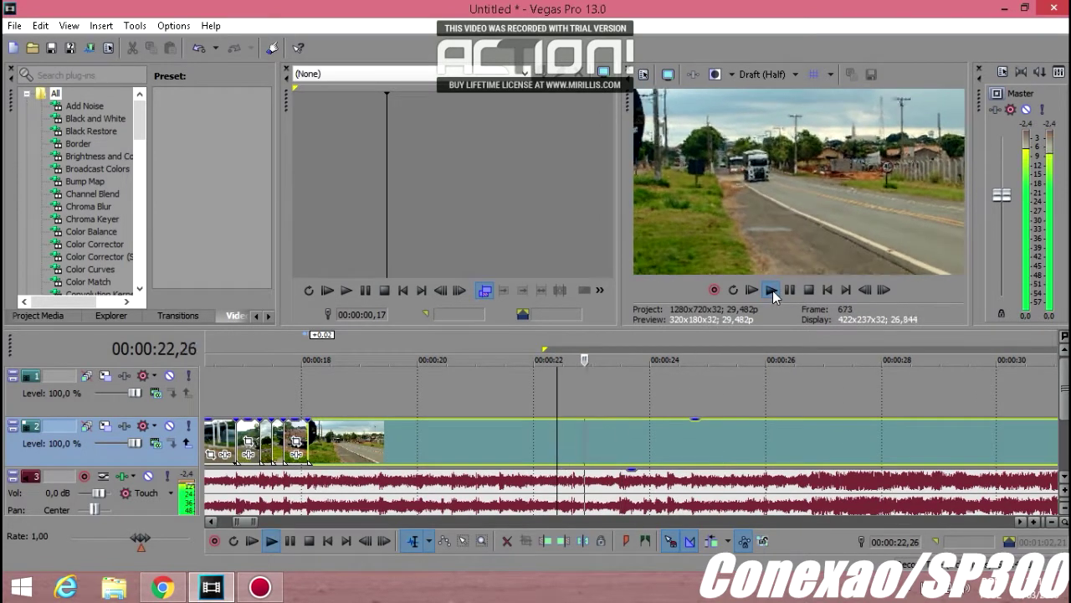
pyautogui.click(789, 290)
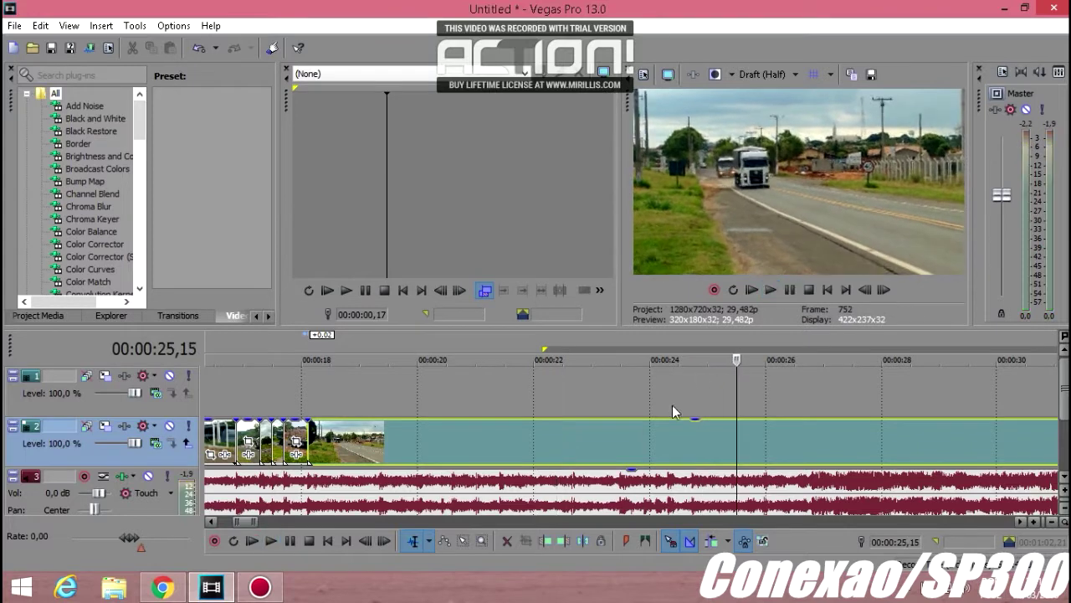
pyautogui.rightClick(620, 458)
pyautogui.click(659, 287)
pyautogui.scroll(-4, 825, 430)
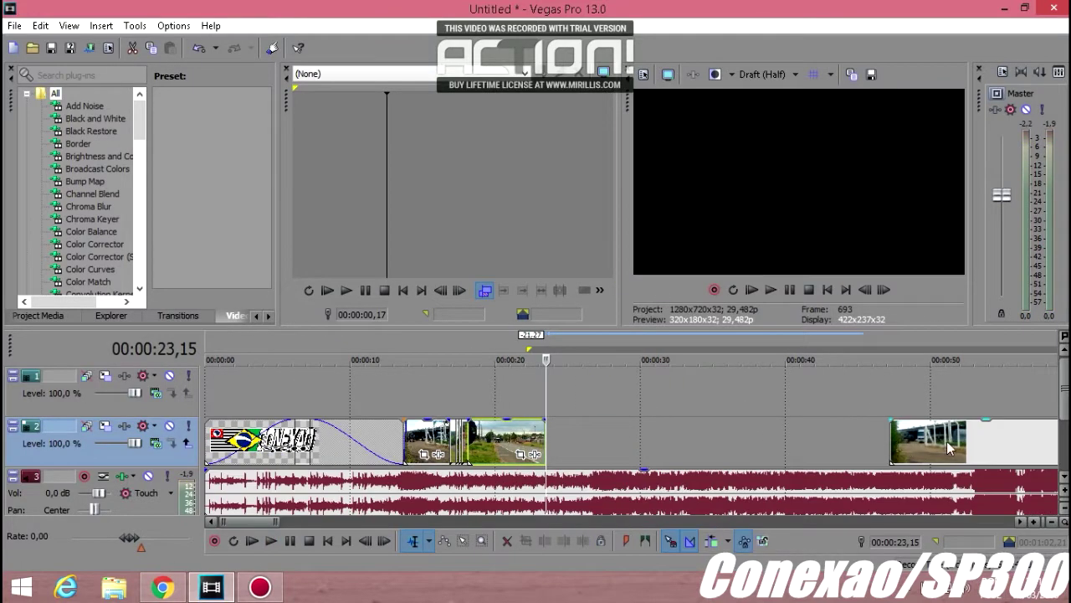
# - Cut off the beginning of the long yard clip and move the remainder directly after the road clip at 00:00:23,15
pyautogui.click(866, 450)
pyautogui.rightClick(867, 450)
pyautogui.click(897, 315)
pyautogui.moveTo(920, 444); pyautogui.dragTo(601, 478)
pyautogui.moveTo(955, 436); pyautogui.dragTo(657, 438)
# - Cut the yard clip down to the truck's rear view, running from 00:00:23,15 to 00:00:23,27
pyautogui.click(661, 404)
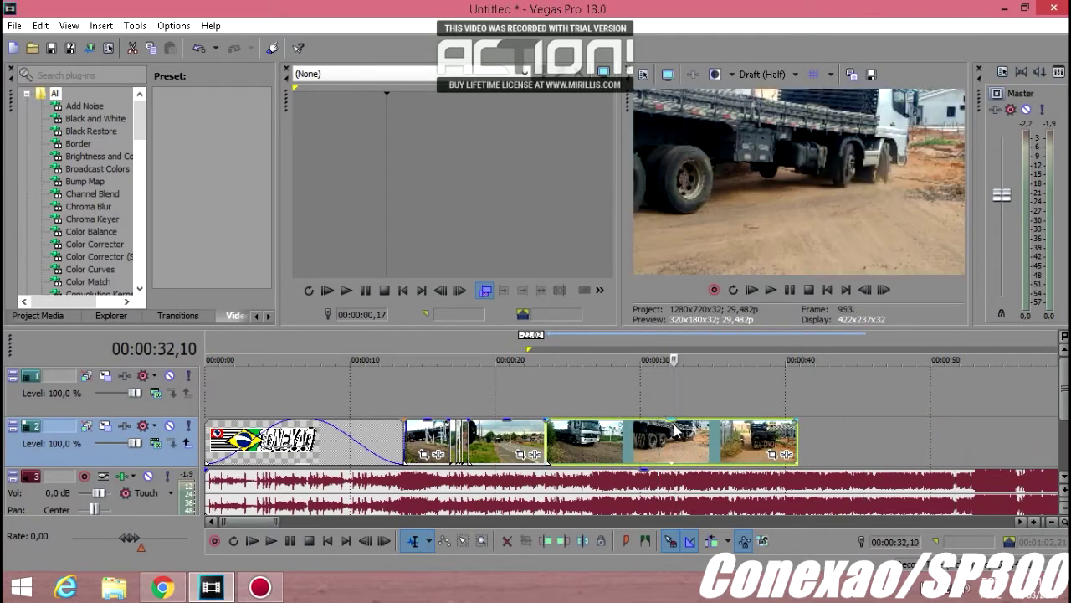
pyautogui.click(708, 440)
pyautogui.rightClick(708, 439)
pyautogui.click(740, 269)
pyautogui.moveTo(728, 448); pyautogui.dragTo(572, 455)
pyautogui.scroll(6, 674, 450)
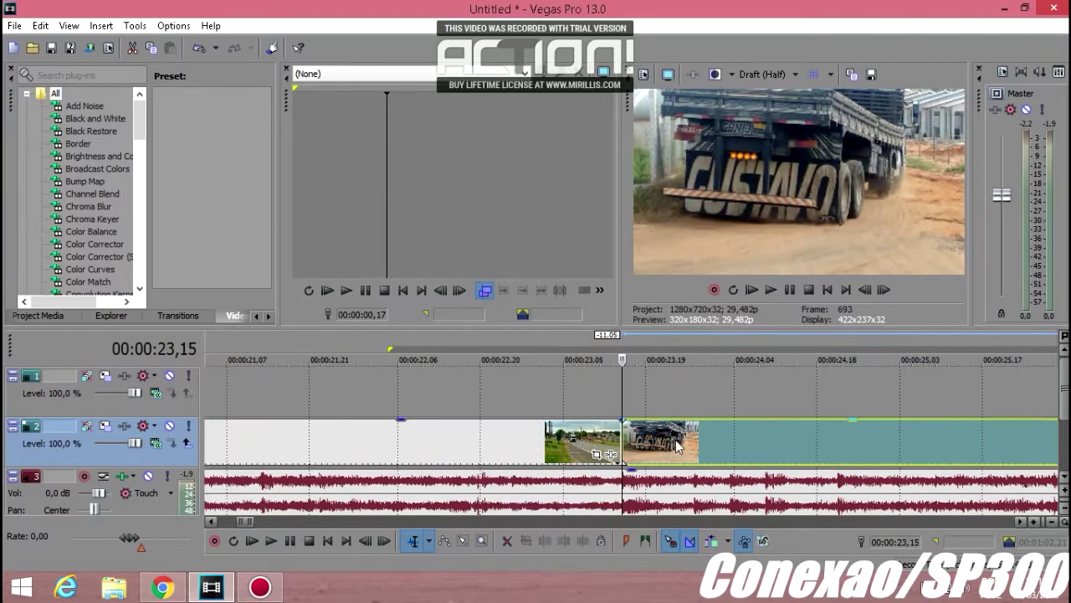
pyautogui.press('Delete')
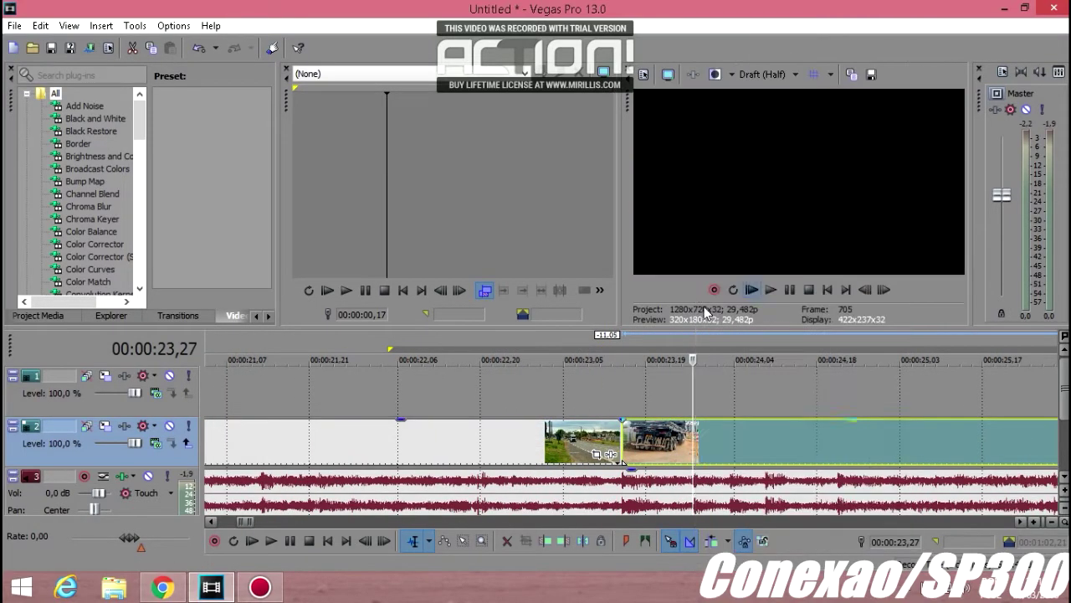
# - Import a tree-lined street video from the MEUS FLOGS folder at 00:00:23,27 without its audio track
pyautogui.hotkey('ctrl', 'o')
pyautogui.scroll(-5, 593, 321)
pyautogui.scroll(-3, 442, 347)
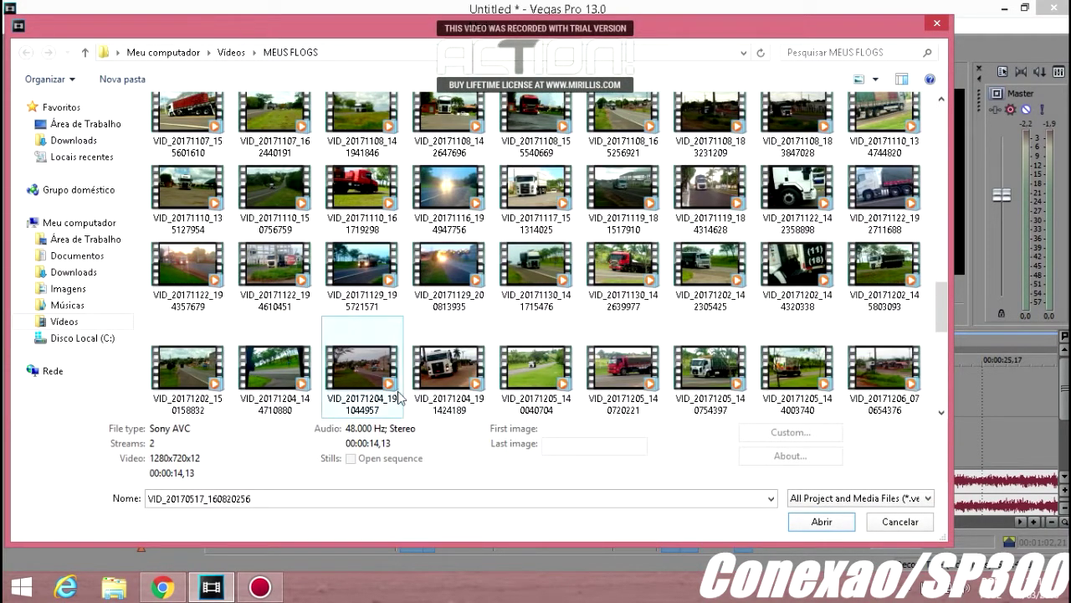
pyautogui.doubleClick(759, 278)
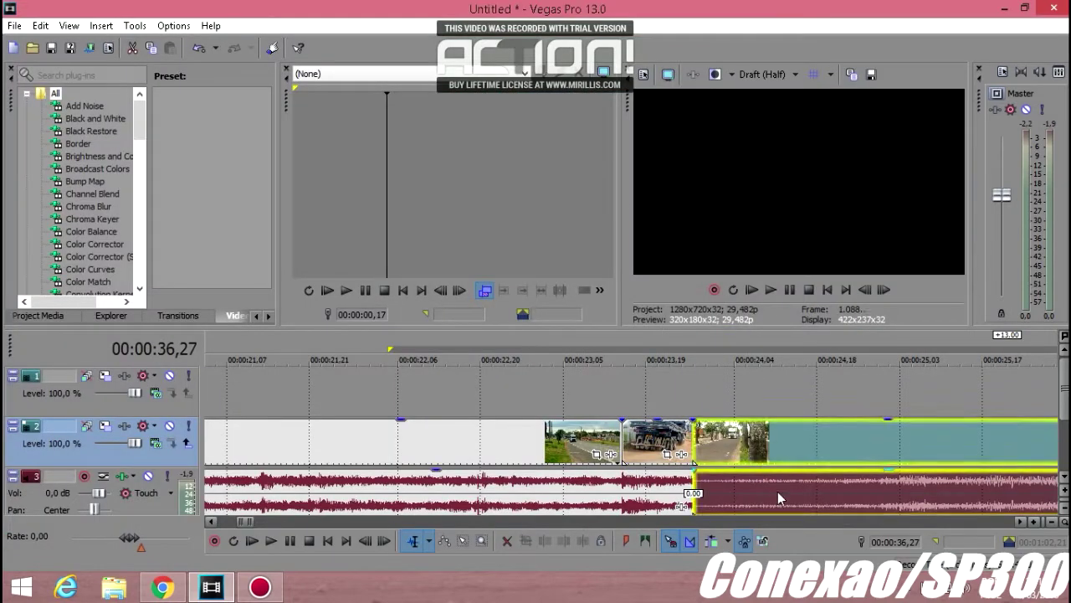
pyautogui.moveTo(784, 502); pyautogui.dragTo(782, 508)
pyautogui.rightClick(646, 438)
pyautogui.click(681, 318)
pyautogui.moveTo(739, 389); pyautogui.dragTo(751, 427)
# - Trim the start of the street clip at 00:00:27,20 and move it back directly after the truck's rear-view cut
pyautogui.scroll(-10, 459, 435)
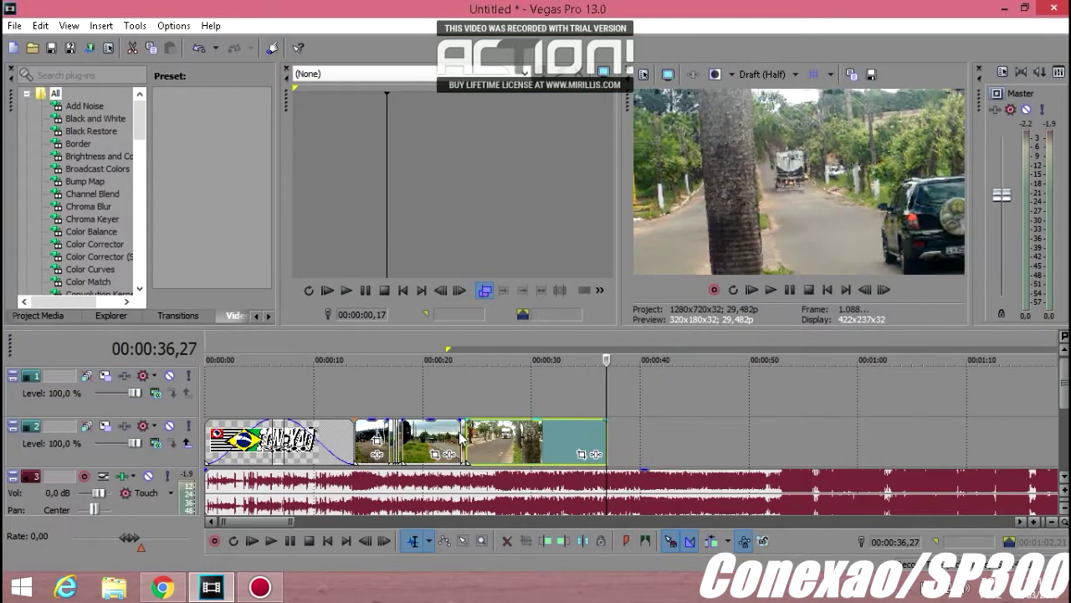
pyautogui.click(530, 459)
pyautogui.scroll(3, 531, 459)
pyautogui.click(575, 450)
pyautogui.rightClick(590, 451)
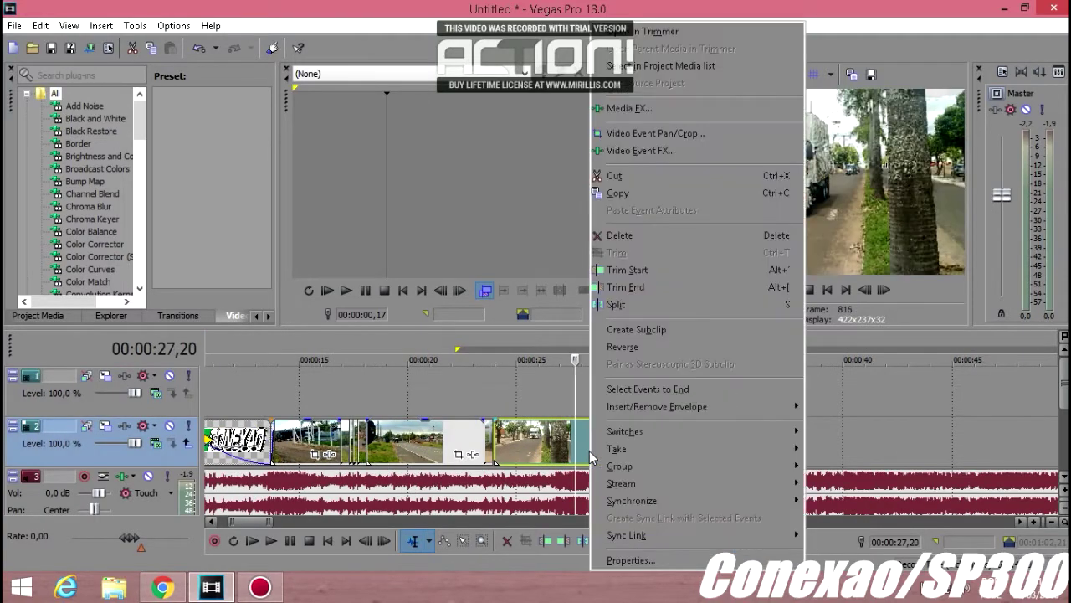
pyautogui.click(636, 265)
pyautogui.moveTo(637, 453); pyautogui.dragTo(554, 452)
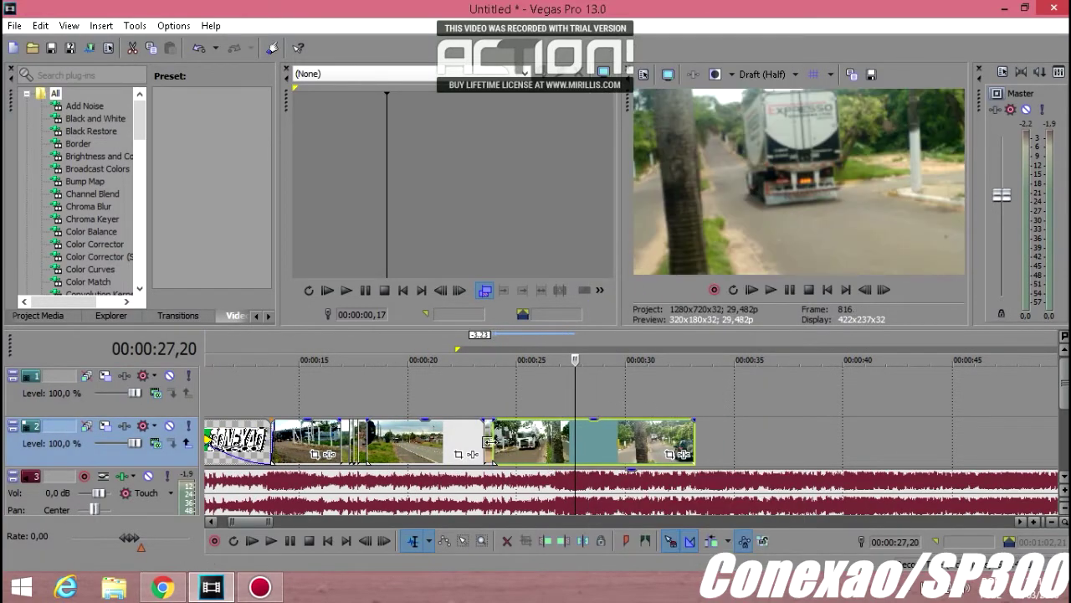
# - Trim the end of the street clip at 00:00:24,03 to leave a short cut of the white truck
pyautogui.click(490, 444)
pyautogui.scroll(8, 490, 444)
pyautogui.click(677, 452)
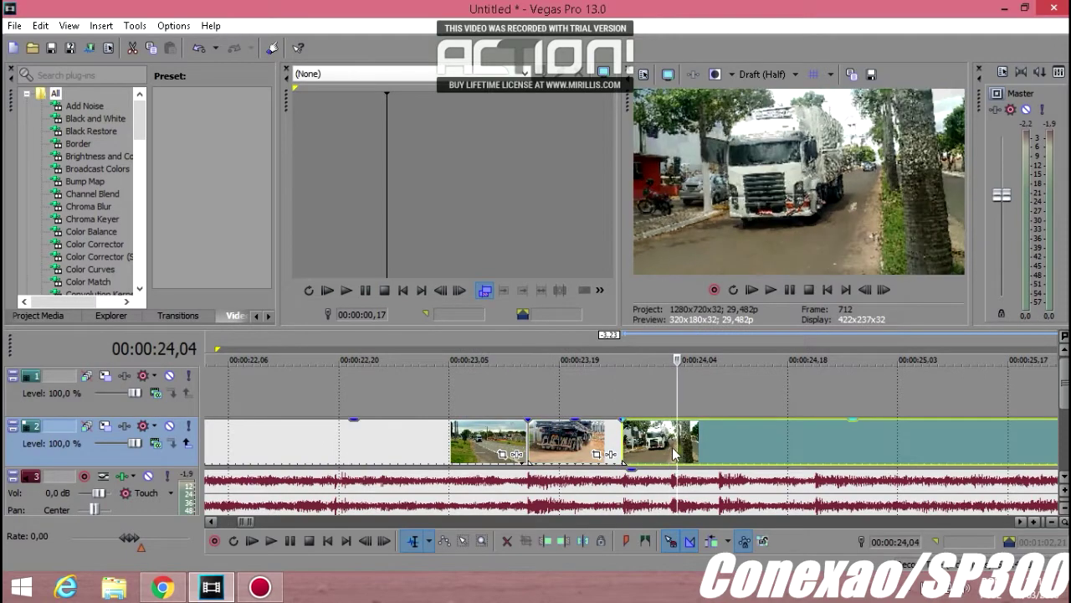
pyautogui.click(671, 451)
pyautogui.click(694, 305)
pyautogui.press('Delete')
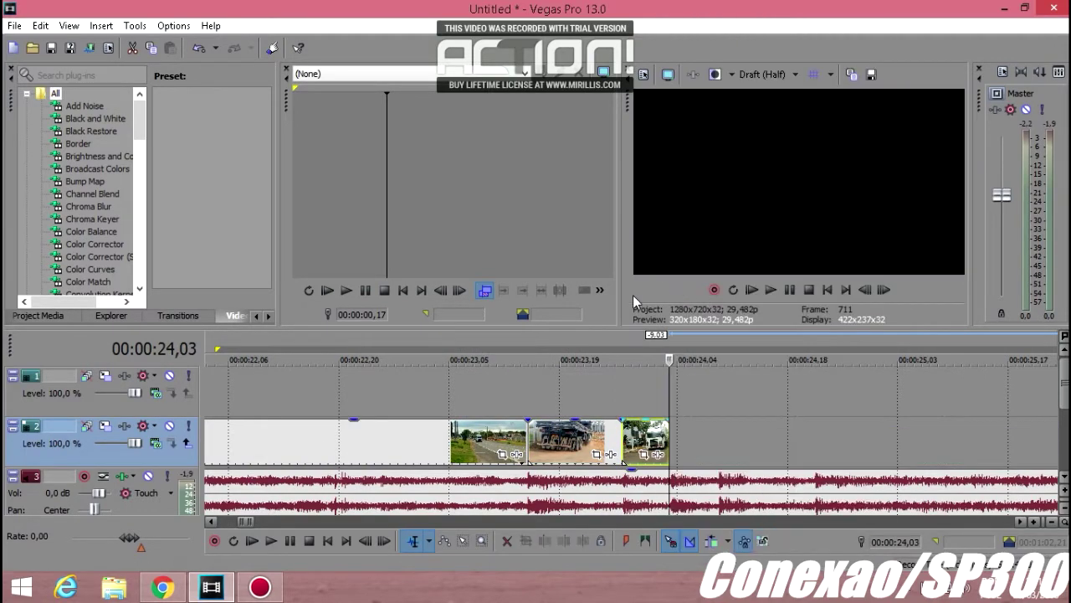
# - Import the yard video VID_20180105_191812 from the MEUS FLOGS folder at 00:00:24,03 and delete its audio track
pyautogui.click(32, 49)
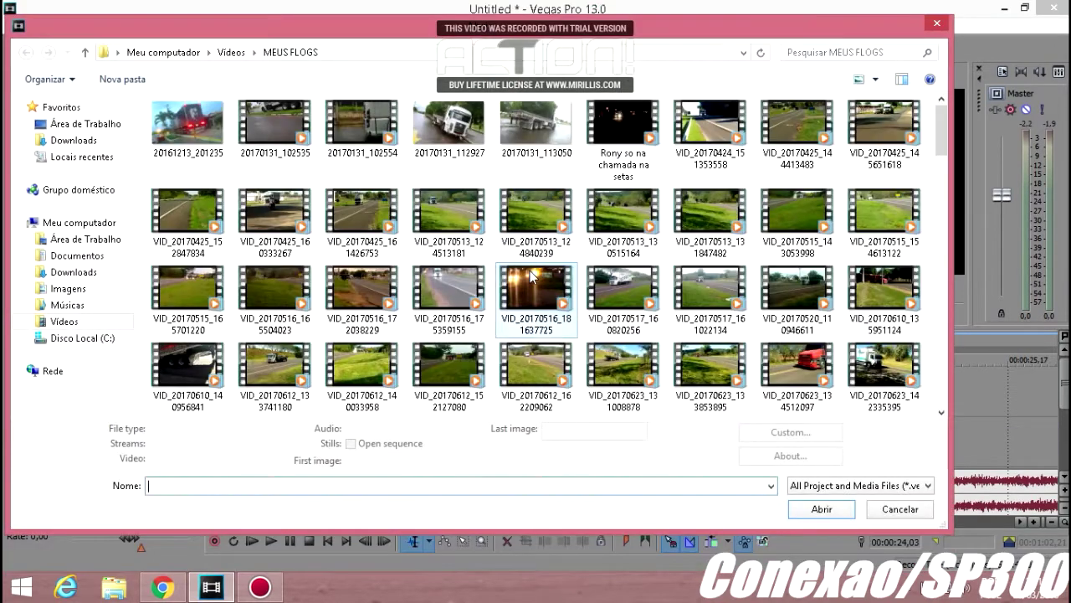
pyautogui.scroll(-5, 526, 281)
pyautogui.scroll(-5, 503, 275)
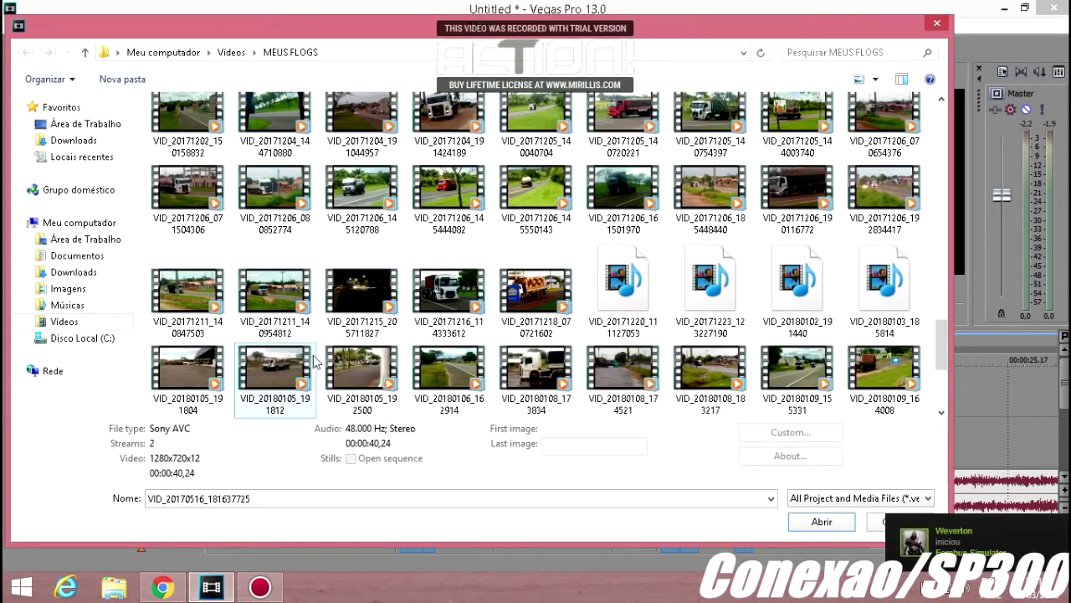
pyautogui.doubleClick(276, 368)
pyautogui.moveTo(716, 494); pyautogui.dragTo(716, 533)
pyautogui.rightClick(634, 449)
pyautogui.click(690, 327)
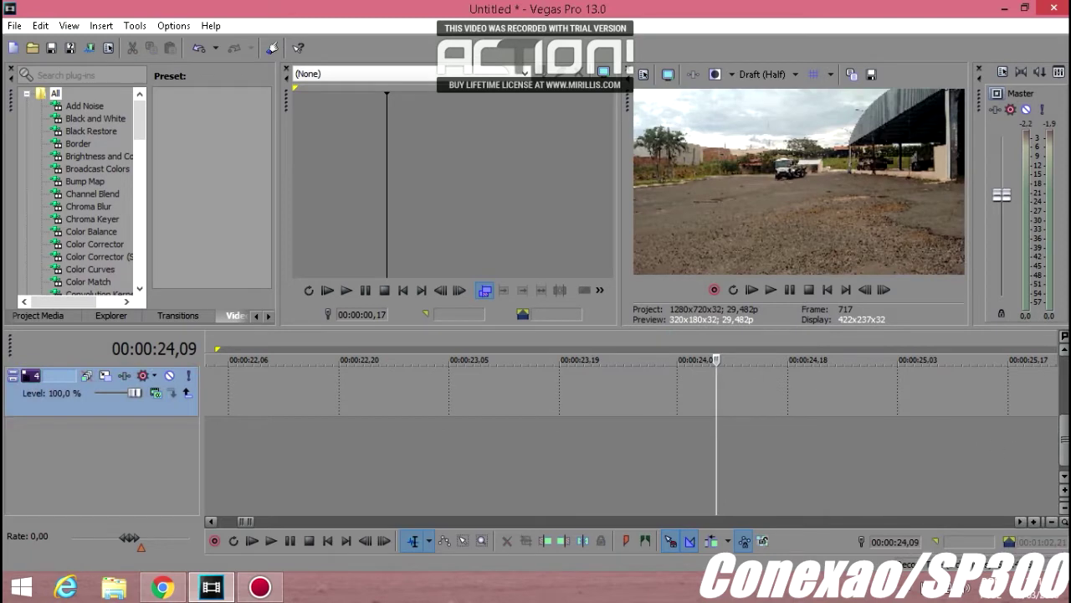
pyautogui.moveTo(1064, 444); pyautogui.dragTo(1065, 406)
# - Trim the start of the yard clip to where the truck is closer and move it back directly after the white truck cut
pyautogui.click(810, 407)
pyautogui.scroll(-3, 807, 414)
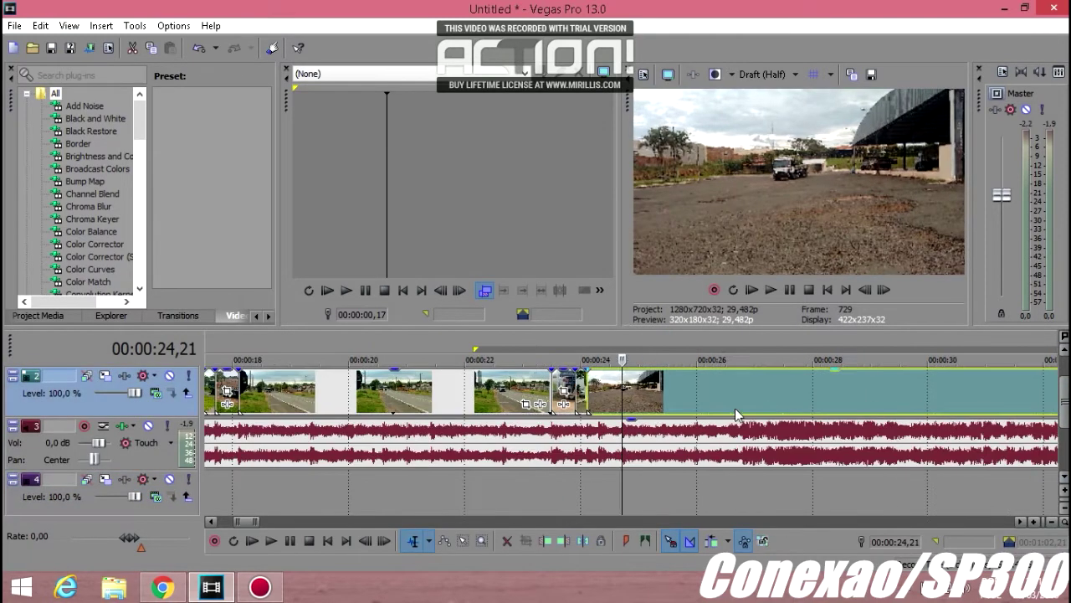
pyautogui.click(923, 403)
pyautogui.rightClick(916, 402)
pyautogui.click(907, 272)
pyautogui.moveTo(963, 396); pyautogui.dragTo(626, 396)
# - Trim the end of the yard clip at 00:00:24,09 to leave a very short cut
pyautogui.click(599, 403)
pyautogui.scroll(3, 601, 403)
pyautogui.rightClick(618, 404)
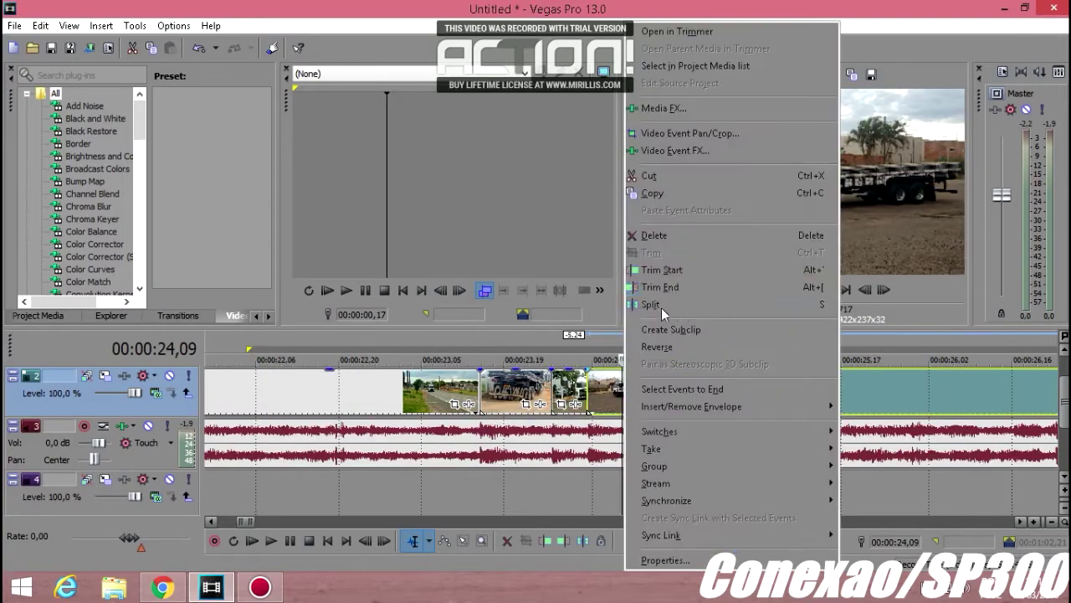
pyautogui.click(659, 287)
# - Import VID_20180225_174431 from the MEUS FLOGS folder at 00:00:24,09 and delete its audio track and the empty video track
pyautogui.click(32, 48)
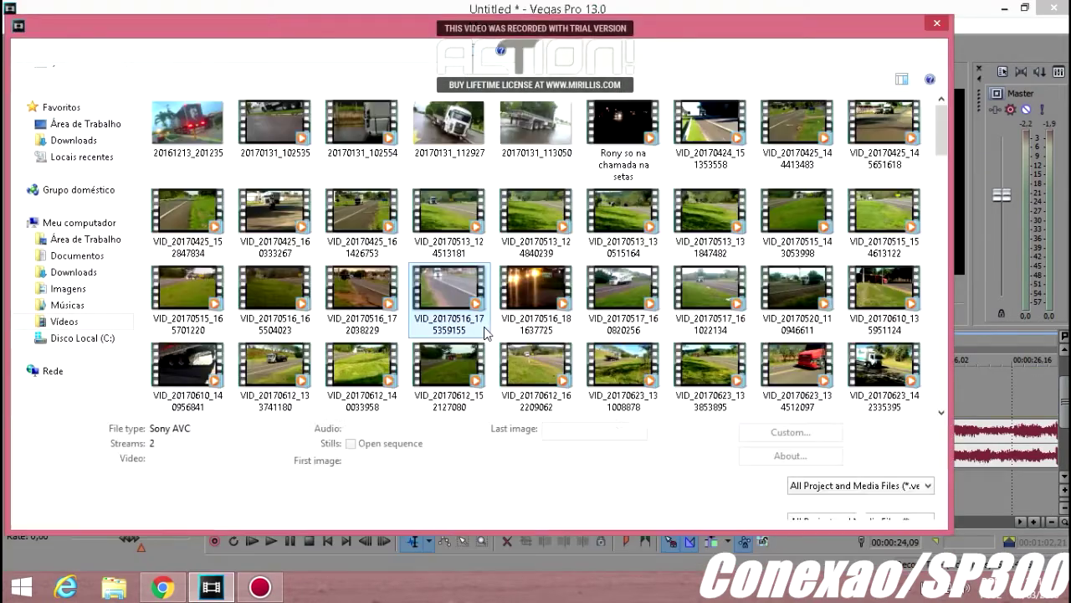
pyautogui.click(484, 327)
pyautogui.scroll(-5, 306, 262)
pyautogui.scroll(-5, 306, 262)
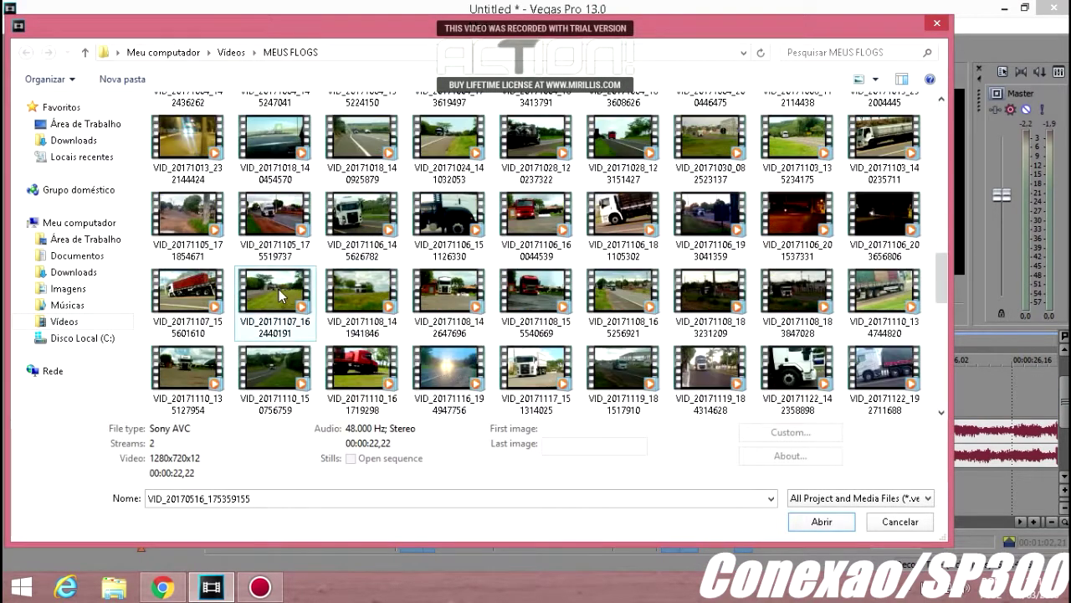
pyautogui.scroll(-5, 373, 384)
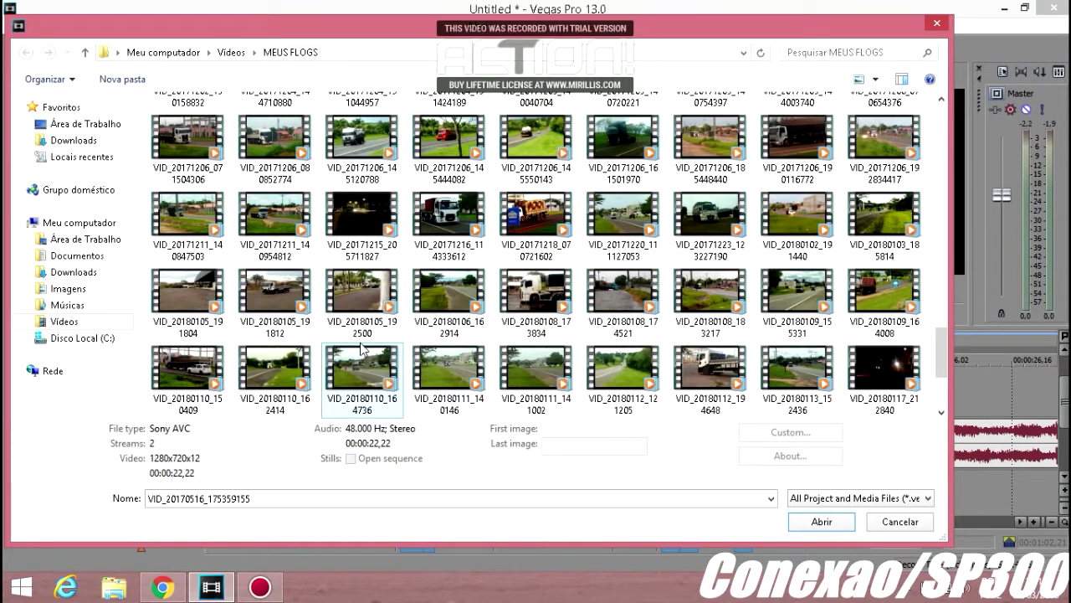
pyautogui.scroll(-3, 703, 362)
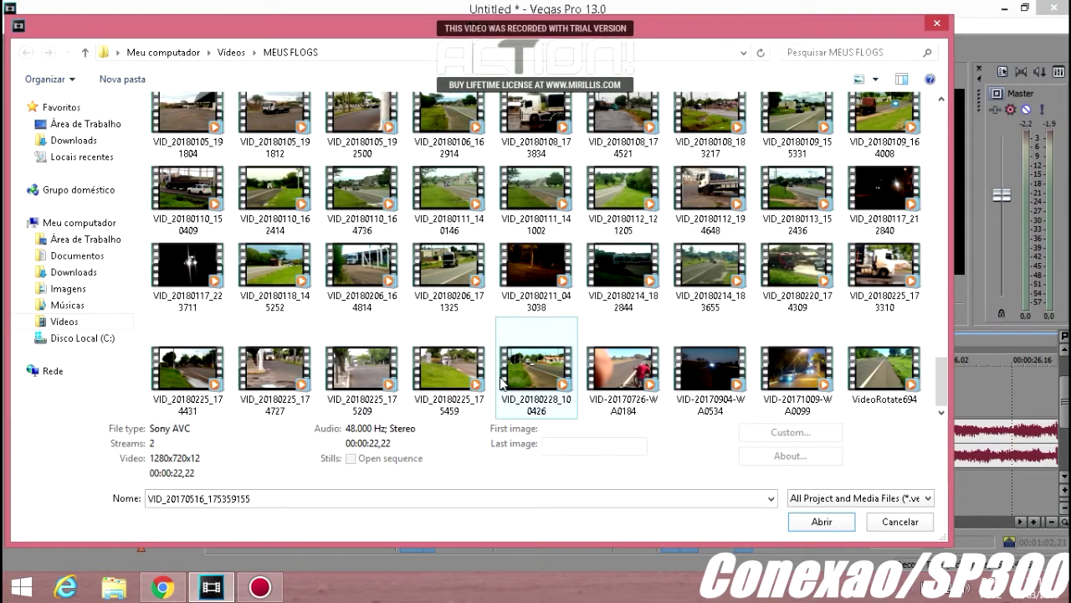
pyautogui.doubleClick(191, 369)
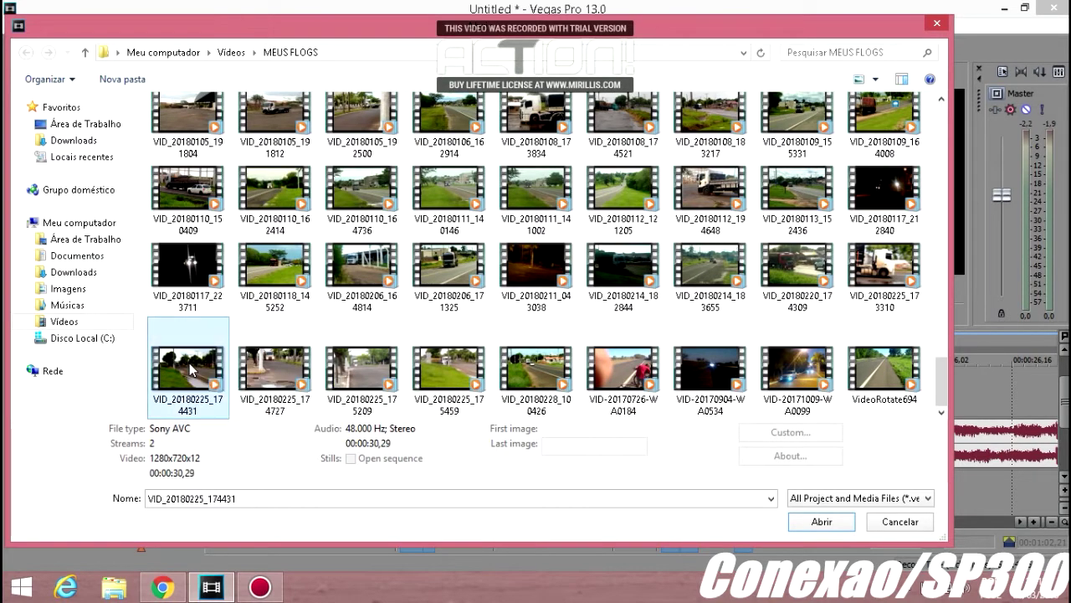
pyautogui.rightClick(654, 479)
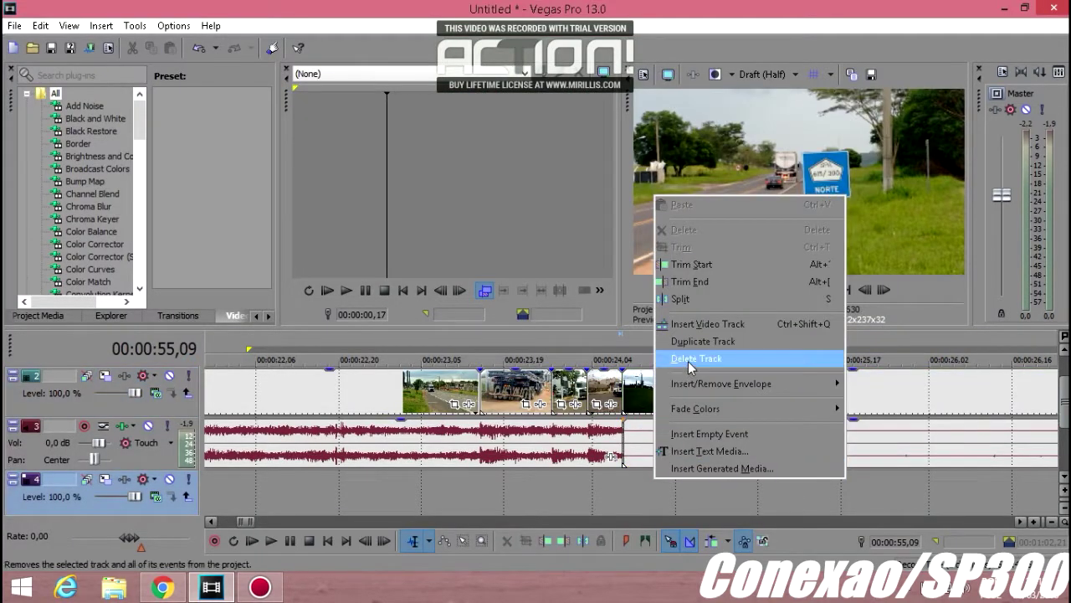
pyautogui.click(688, 361)
pyautogui.rightClick(595, 453)
pyautogui.click(648, 334)
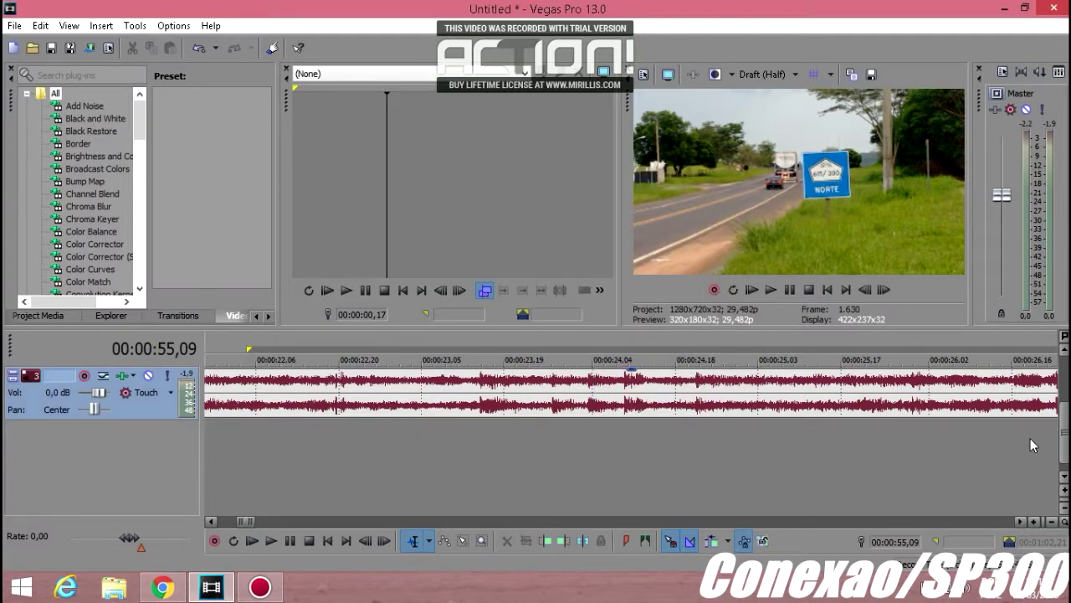
pyautogui.moveTo(1065, 435); pyautogui.dragTo(1065, 406)
# - Trim the start of the roadside clip at 00:00:39,17 and move it back directly after the yard cut
pyautogui.click(1005, 395)
pyautogui.scroll(-2, 871, 401)
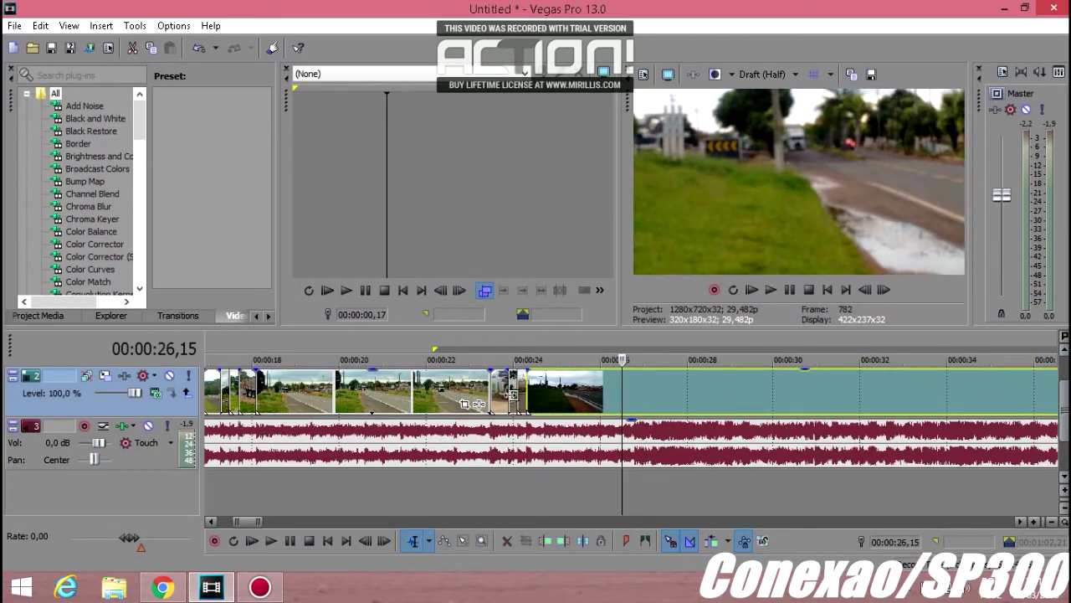
pyautogui.click(520, 395)
pyautogui.scroll(-2, 778, 407)
pyautogui.click(777, 407)
pyautogui.rightClick(776, 404)
pyautogui.click(795, 270)
pyautogui.moveTo(824, 405); pyautogui.dragTo(604, 407)
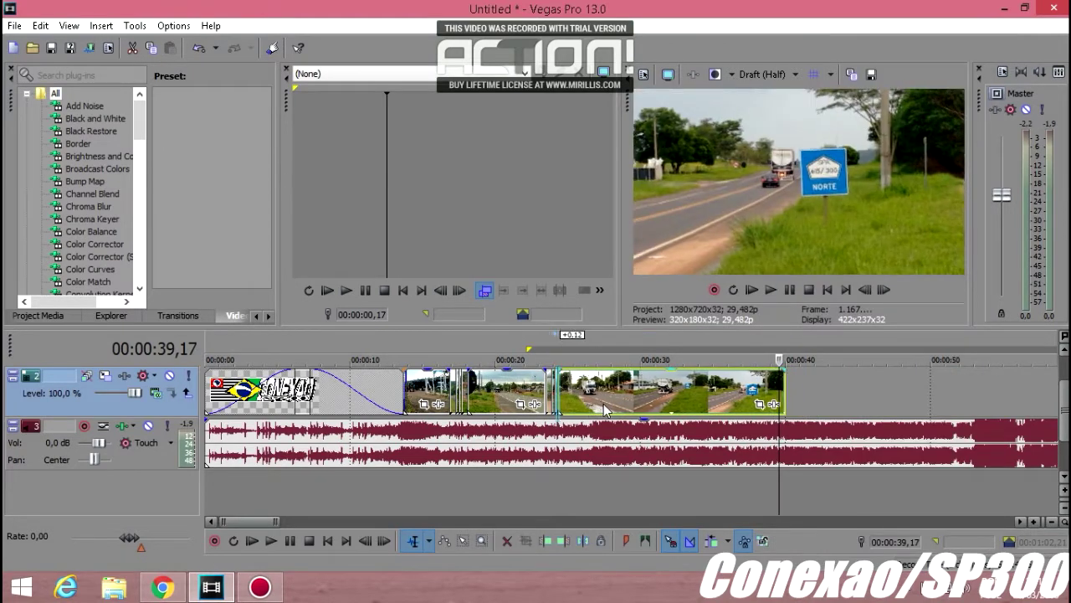
# - Trim the end of the roadside clip at 00:00:24,22 to leave a short cut of the approaching white truck
pyautogui.click(559, 391)
pyautogui.scroll(6, 720, 416)
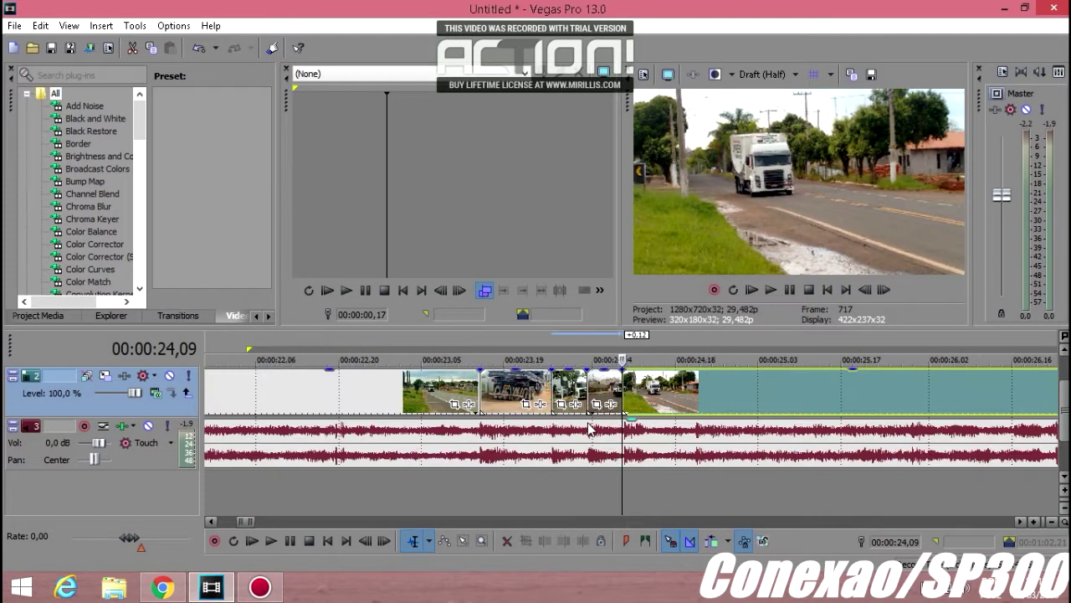
pyautogui.rightClick(720, 412)
pyautogui.click(789, 270)
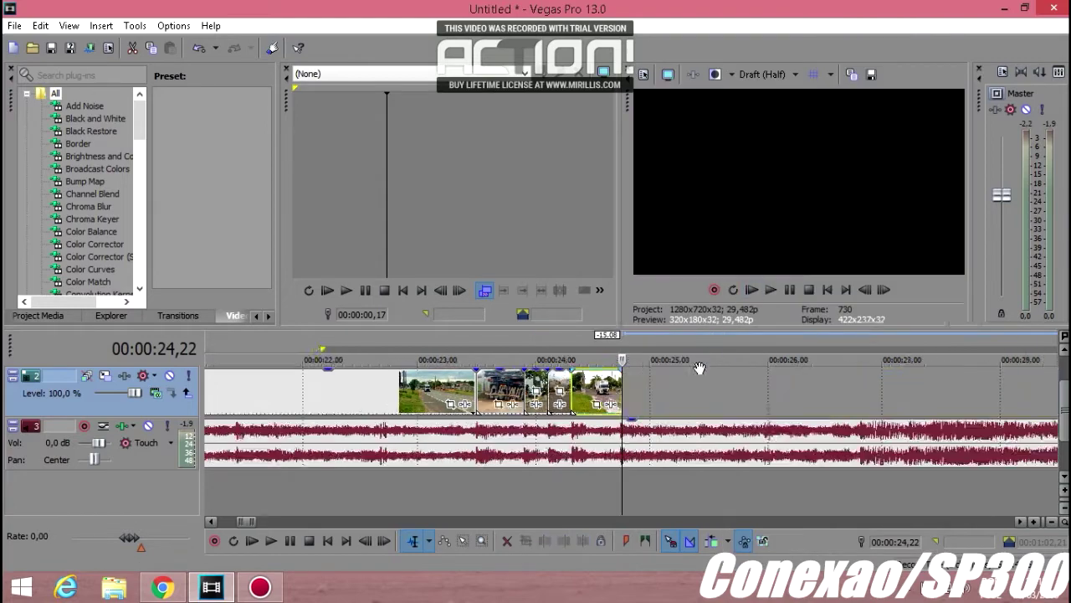
# - Import the video VID_20170610_140956841 from the MEUS FLOGS folder at 00:00:24,22 and delete its audio track
pyautogui.click(34, 50)
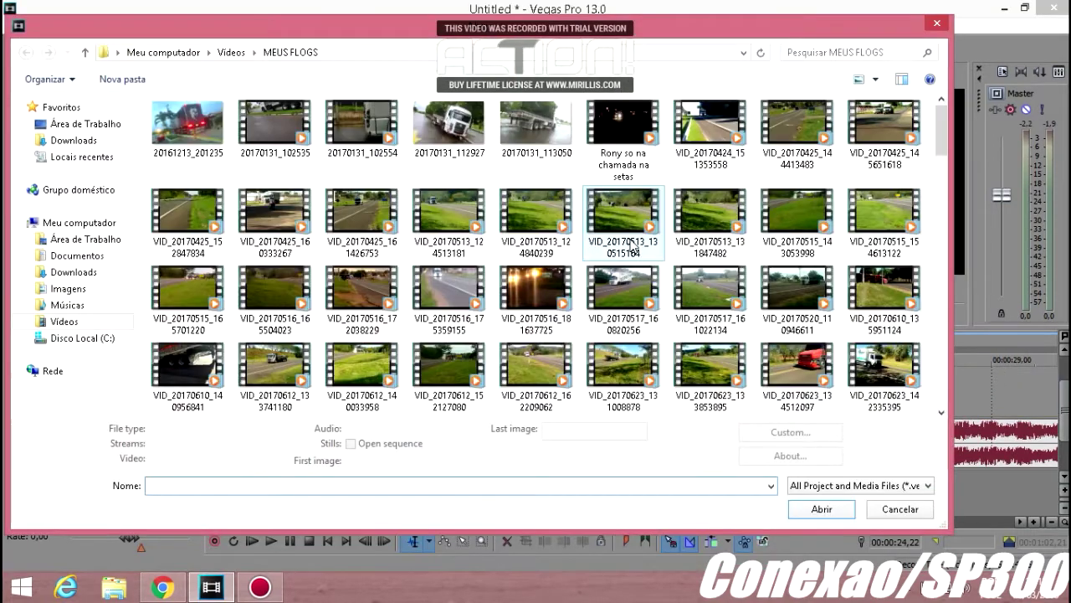
pyautogui.click(402, 326)
pyautogui.scroll(-8, 395, 330)
pyautogui.scroll(5, 327, 324)
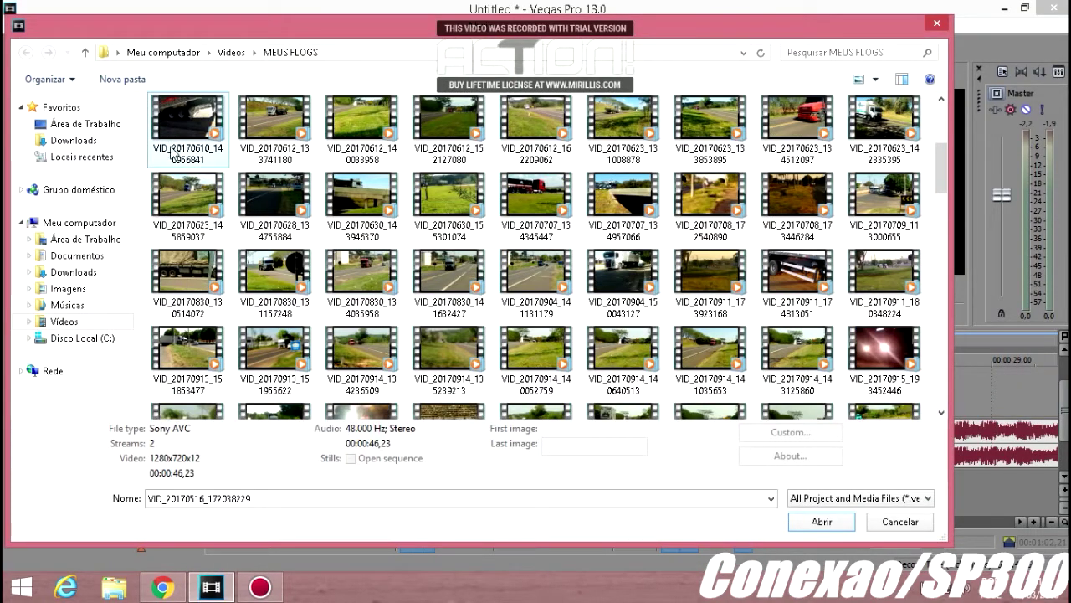
pyautogui.doubleClick(189, 130)
pyautogui.rightClick(574, 454)
pyautogui.click(591, 338)
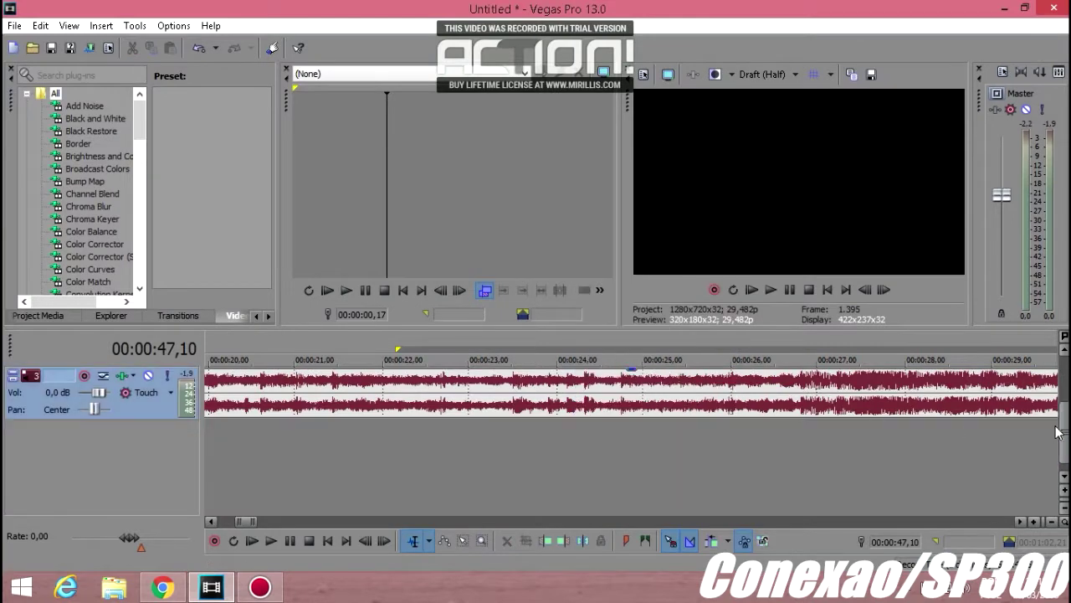
pyautogui.moveTo(1064, 427); pyautogui.dragTo(1064, 407)
# - Play back the assembled video into the newly imported parked truck clip to find its usable part
pyautogui.moveTo(756, 403); pyautogui.dragTo(762, 401)
pyautogui.click(751, 289)
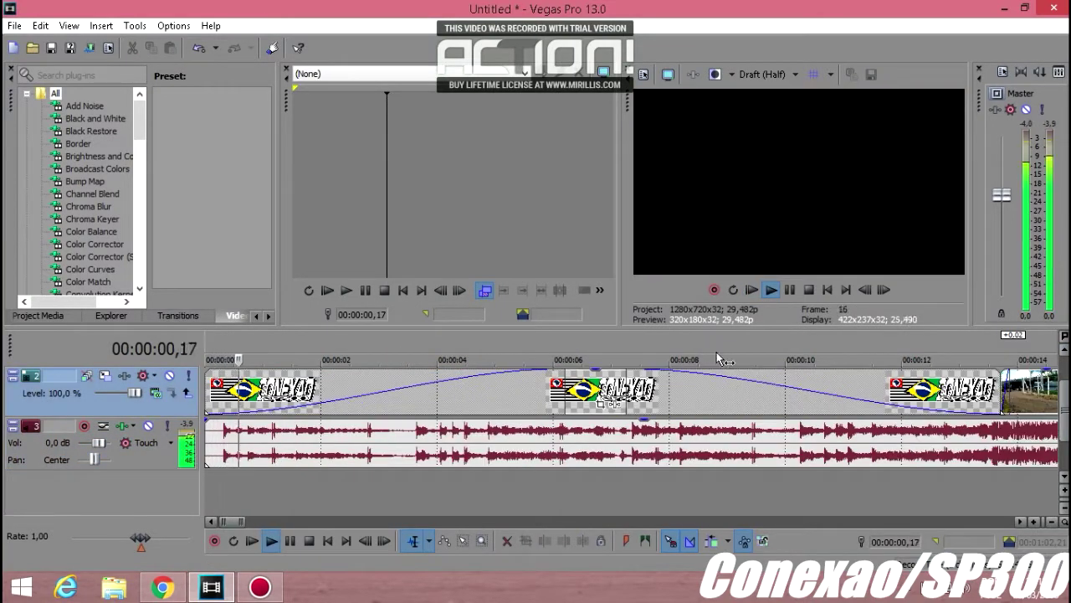
pyautogui.press('Down')
pyautogui.press('Down')
pyautogui.press('Down')
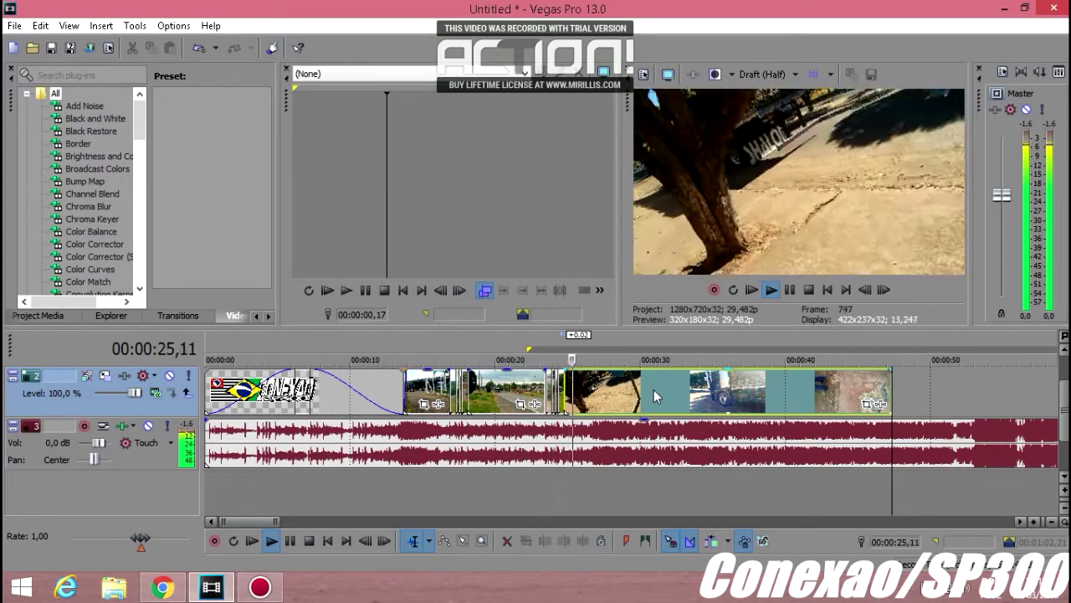
pyautogui.scroll(3, 654, 389)
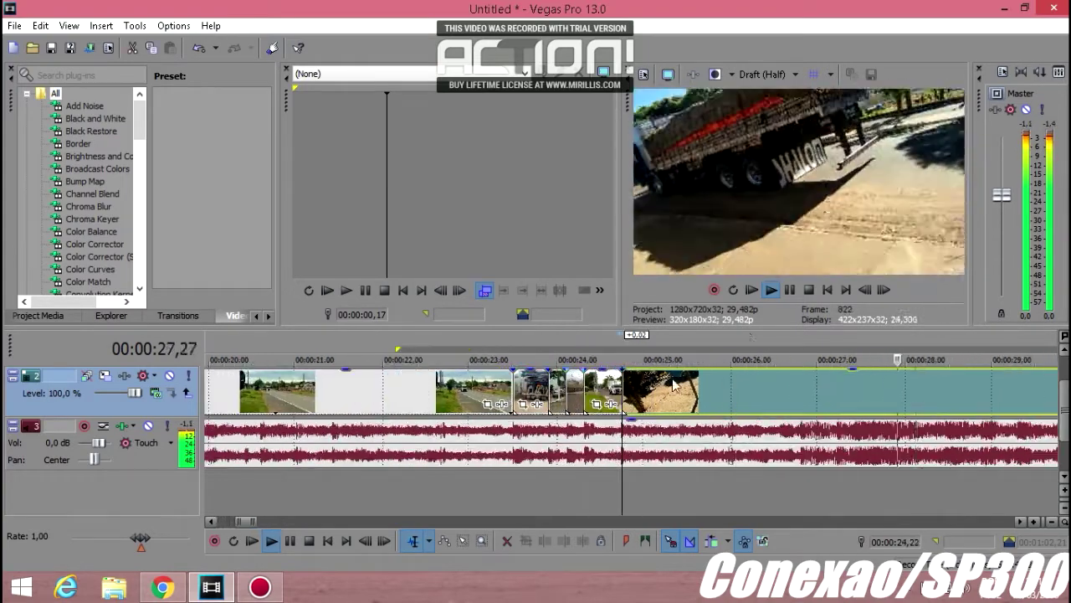
pyautogui.click(791, 291)
# - Trim off the start of the parked truck clip and move it back to begin at 00:00:24,22
pyautogui.scroll(-2, 685, 402)
pyautogui.click(671, 388)
pyautogui.rightClick(671, 388)
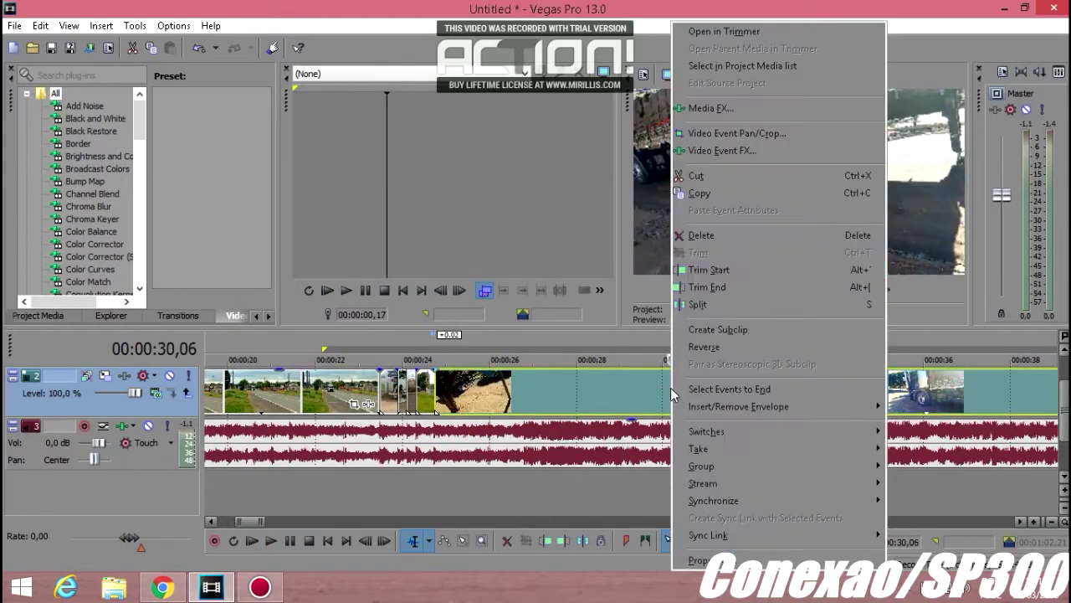
pyautogui.click(630, 380)
pyautogui.rightClick(630, 380)
pyautogui.click(658, 271)
pyautogui.moveTo(680, 402); pyautogui.dragTo(466, 402)
pyautogui.click(436, 407)
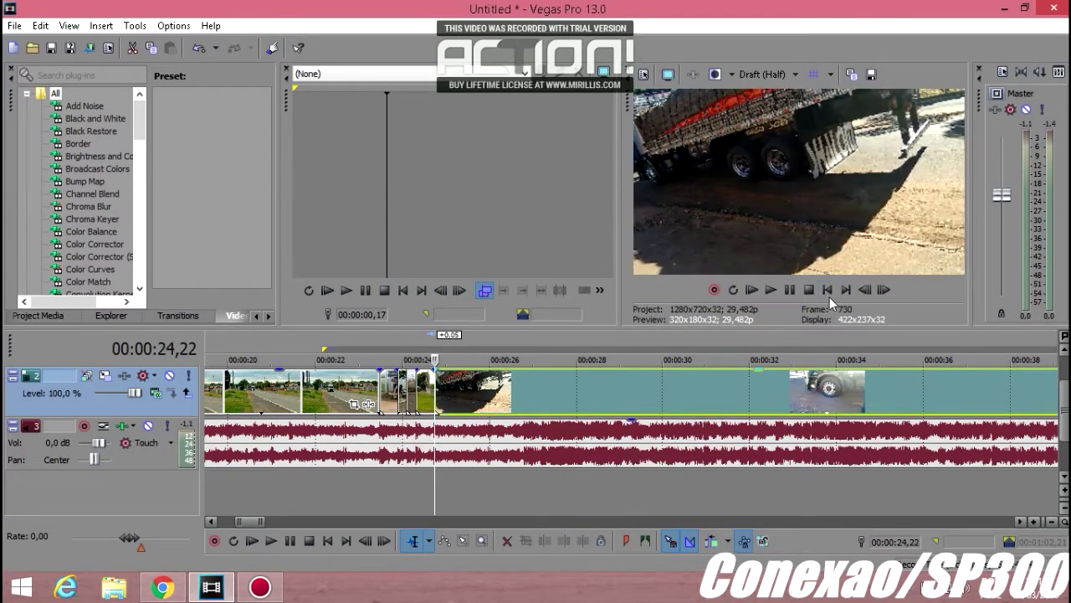
# - Set the video preview quality to Preview (Half) and play back the trimmed parked truck clip
pyautogui.click(773, 289)
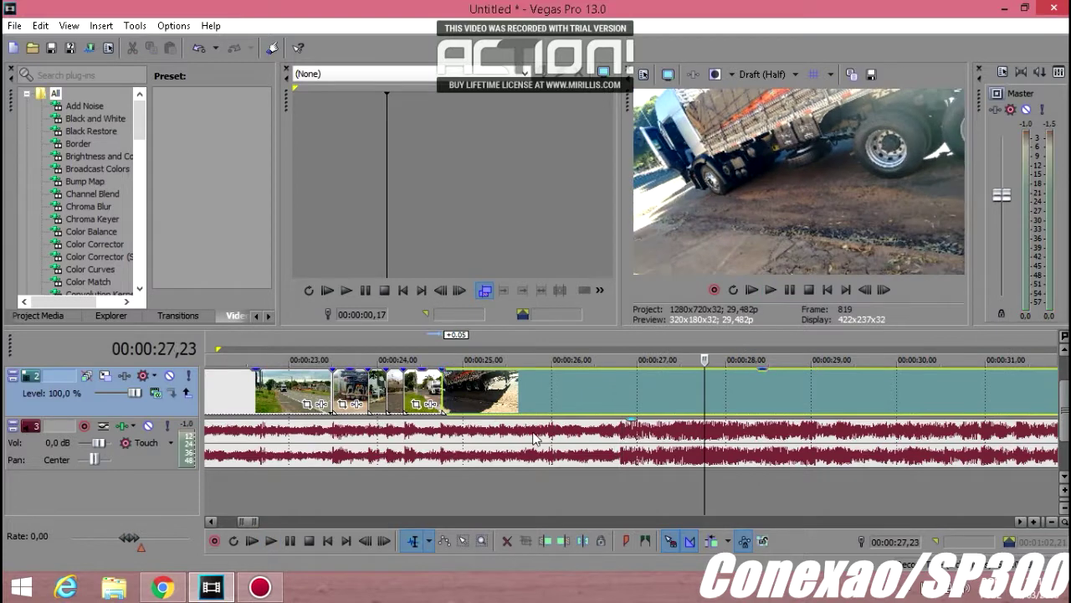
pyautogui.click(525, 404)
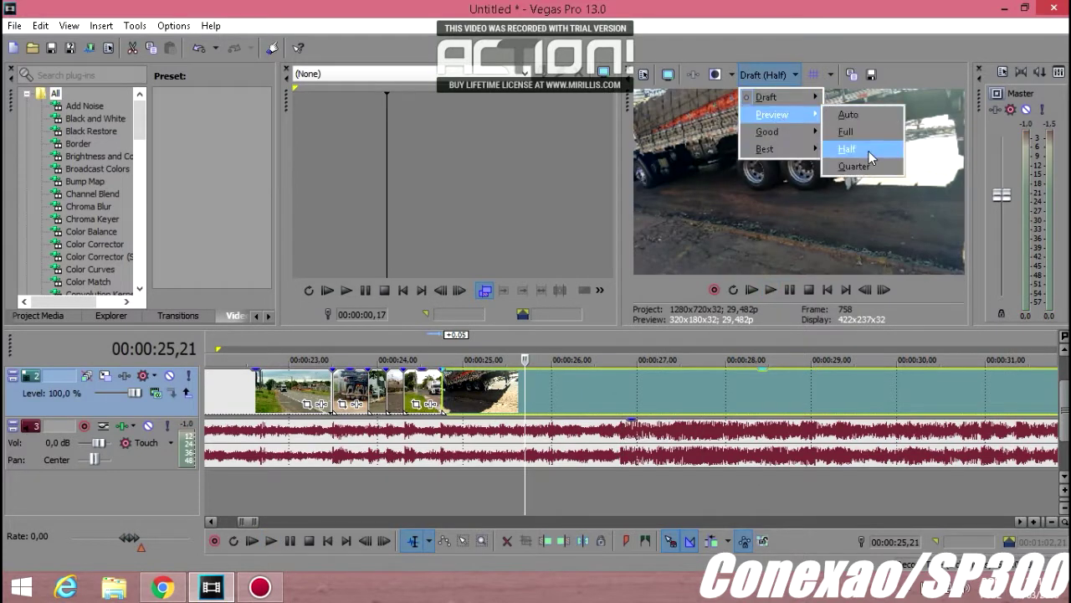
pyautogui.click(869, 151)
pyautogui.click(791, 290)
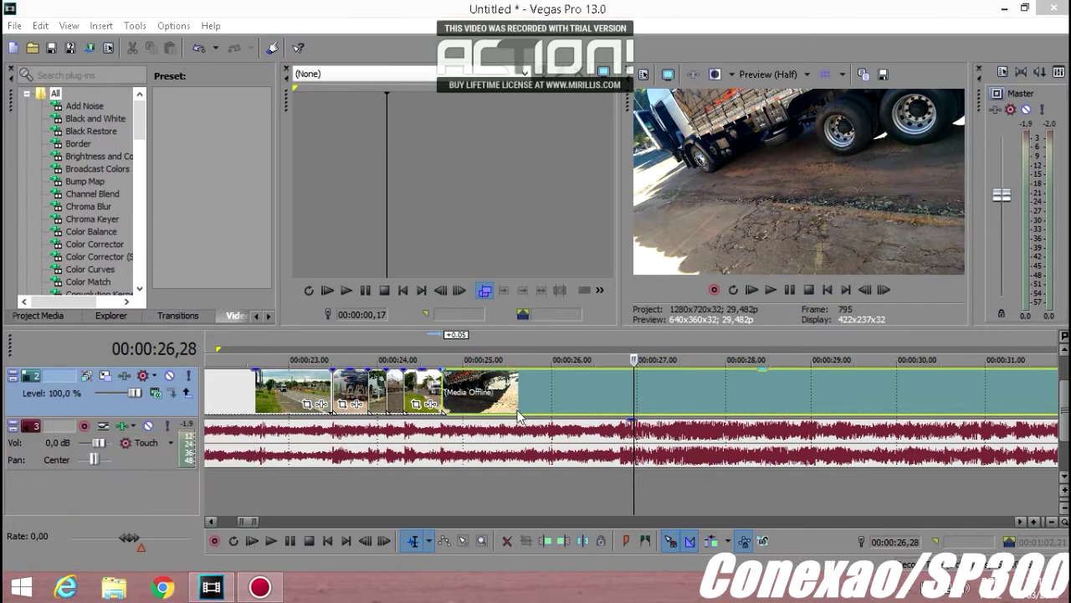
pyautogui.click(560, 358)
pyautogui.click(771, 290)
pyautogui.click(789, 291)
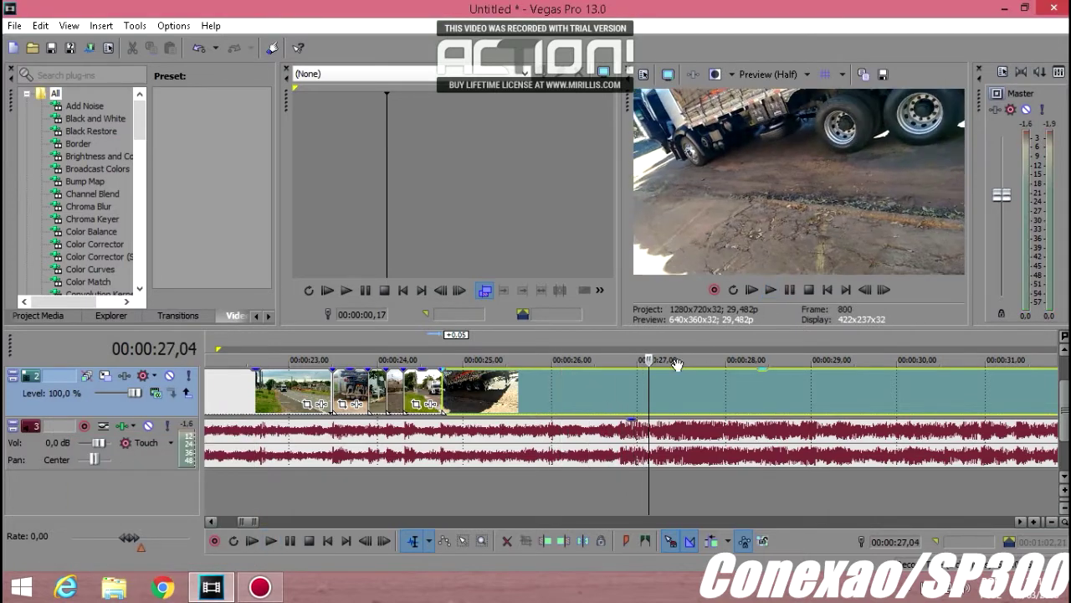
# - Trim the end of the parked truck clip at 00:00:26,23
pyautogui.click(619, 409)
pyautogui.rightClick(619, 409)
pyautogui.click(656, 287)
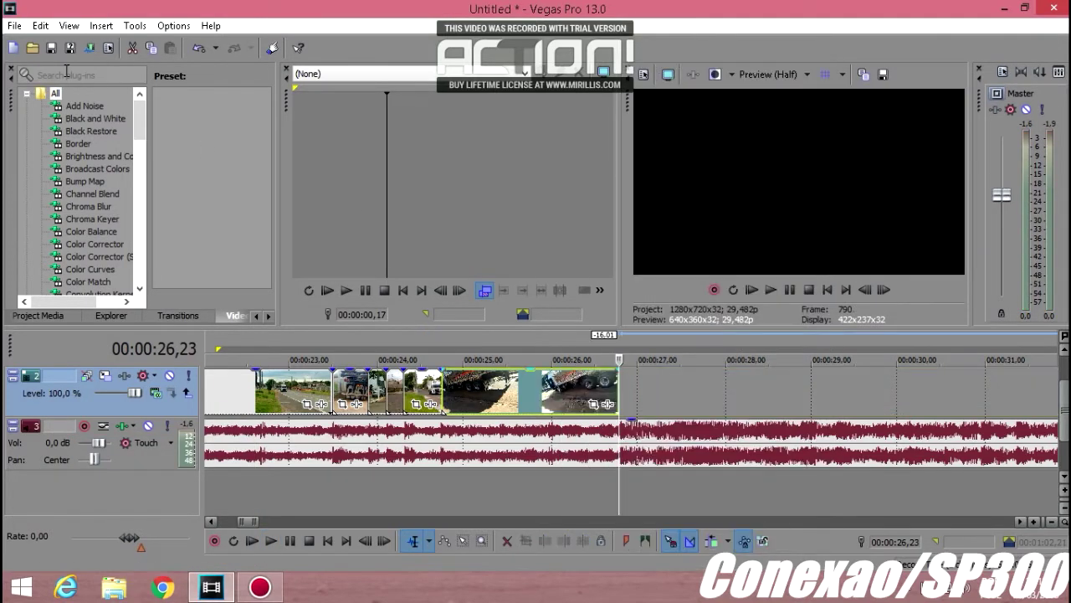
# - Import the video VID_20171108_183847028 from the MEUS FLOGS folder at 00:00:26,23 and delete its audio track
pyautogui.click(37, 54)
pyautogui.click(362, 372)
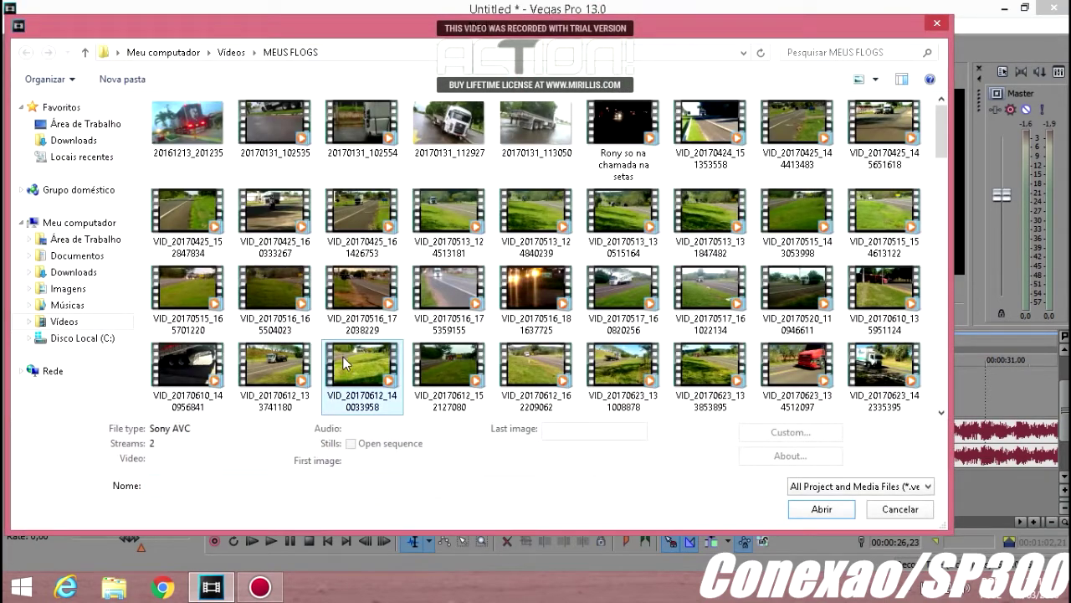
pyautogui.scroll(-10, 292, 392)
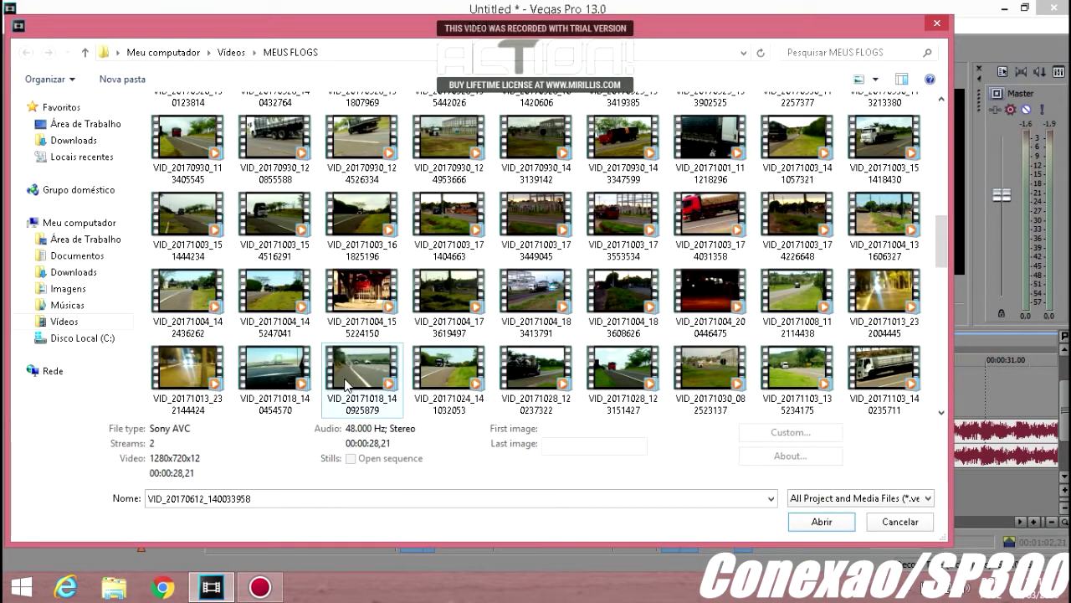
pyautogui.scroll(-3, 351, 381)
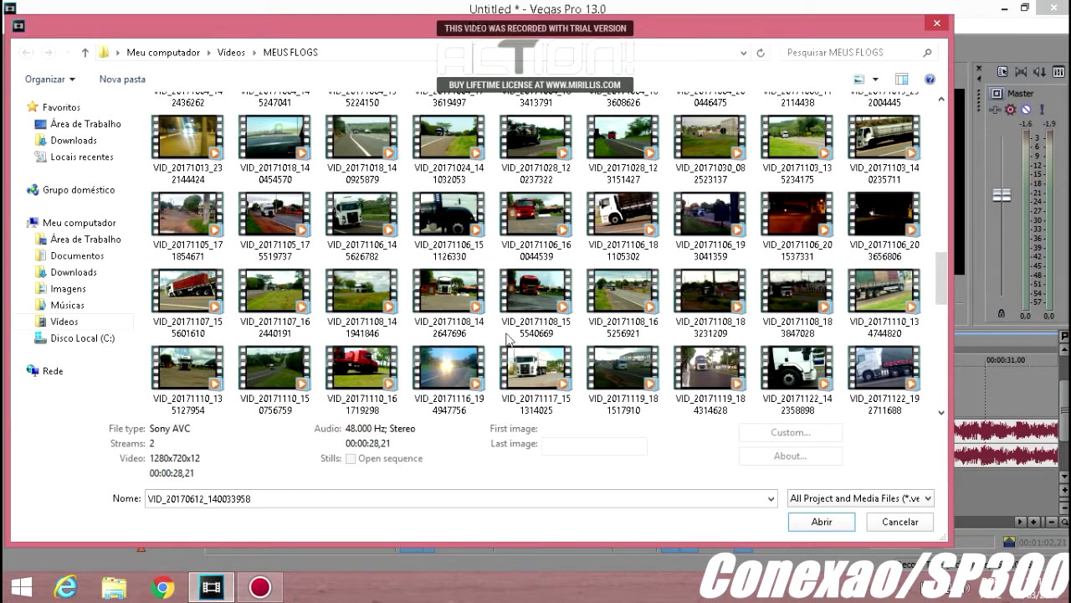
pyautogui.doubleClick(802, 308)
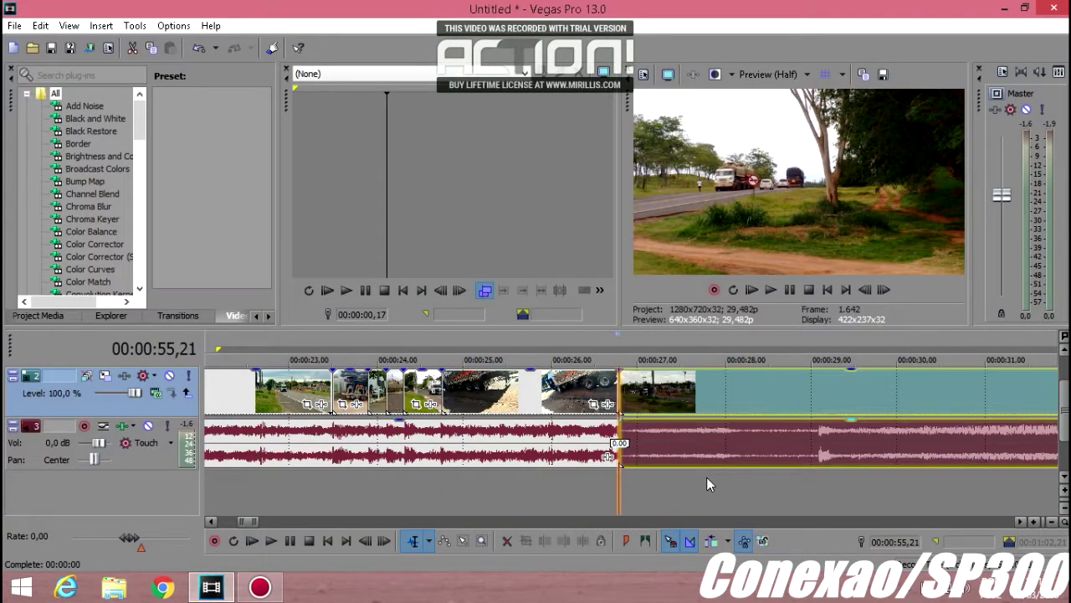
pyautogui.rightClick(617, 431)
pyautogui.click(657, 312)
# - Add a fade-out of 00:00:00,01 at the end of the parked truck clip
pyautogui.click(517, 407)
pyautogui.scroll(1, 745, 414)
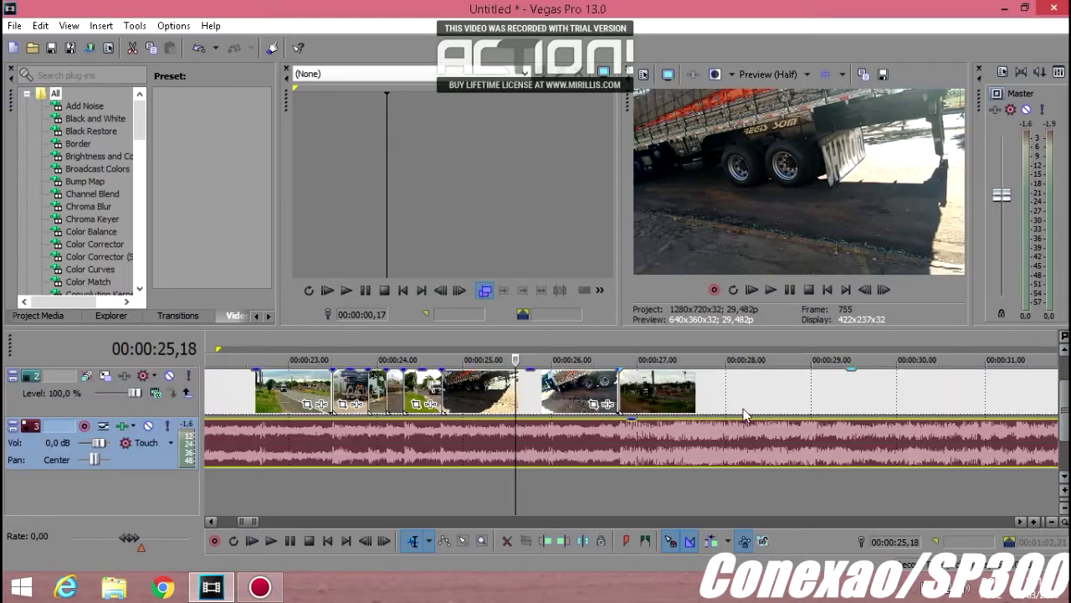
pyautogui.click(622, 369)
pyautogui.scroll(5, 622, 369)
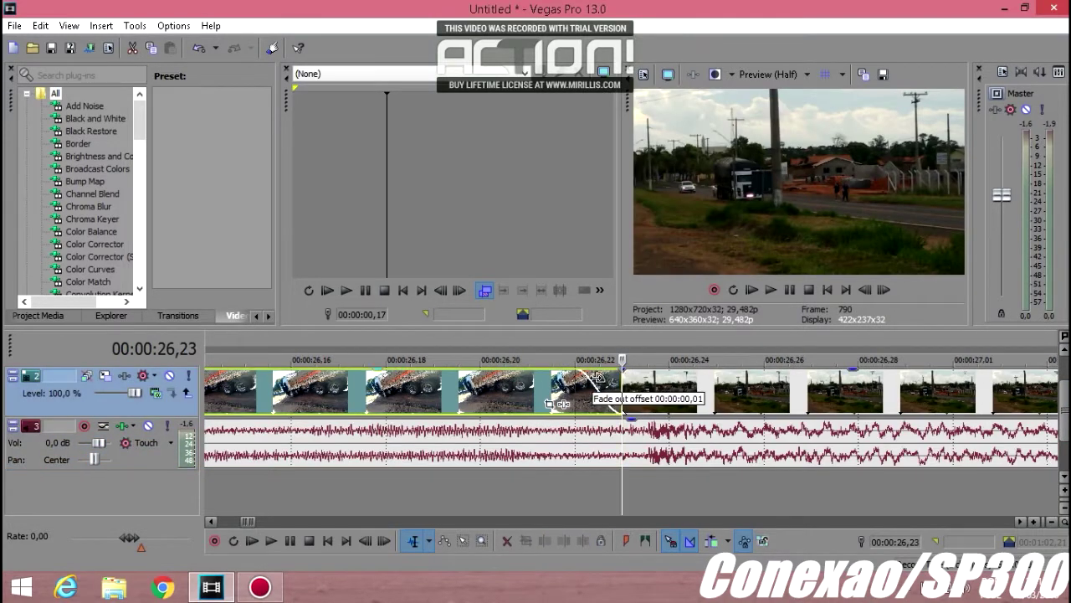
pyautogui.scroll(-7, 596, 377)
# - Play back the sequence from 00:00:24,22 and set the video preview quality to Draft (Half)
pyautogui.press('space')
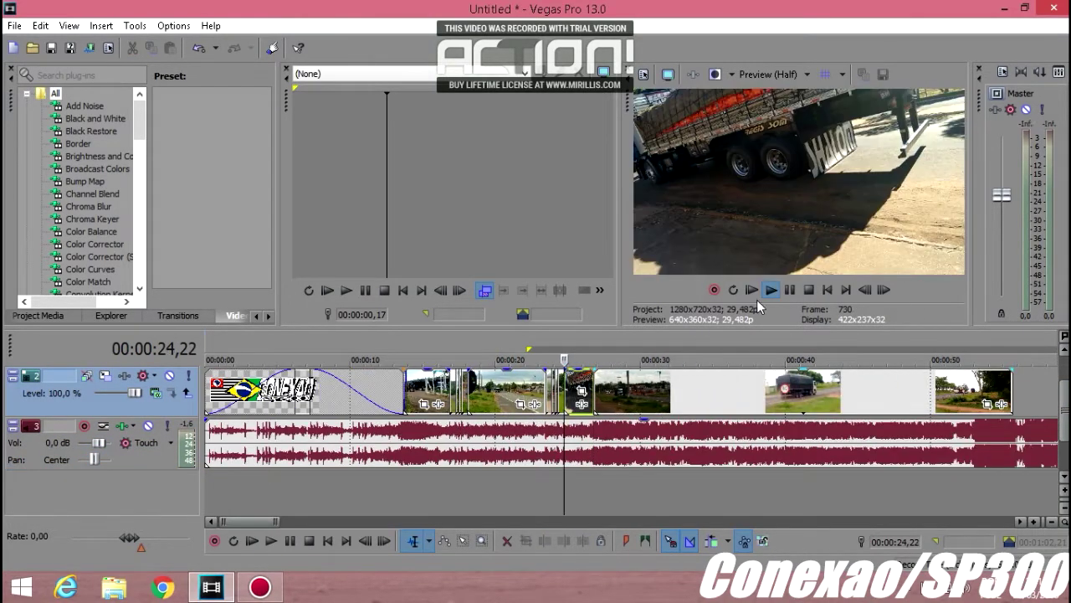
pyautogui.click(771, 76)
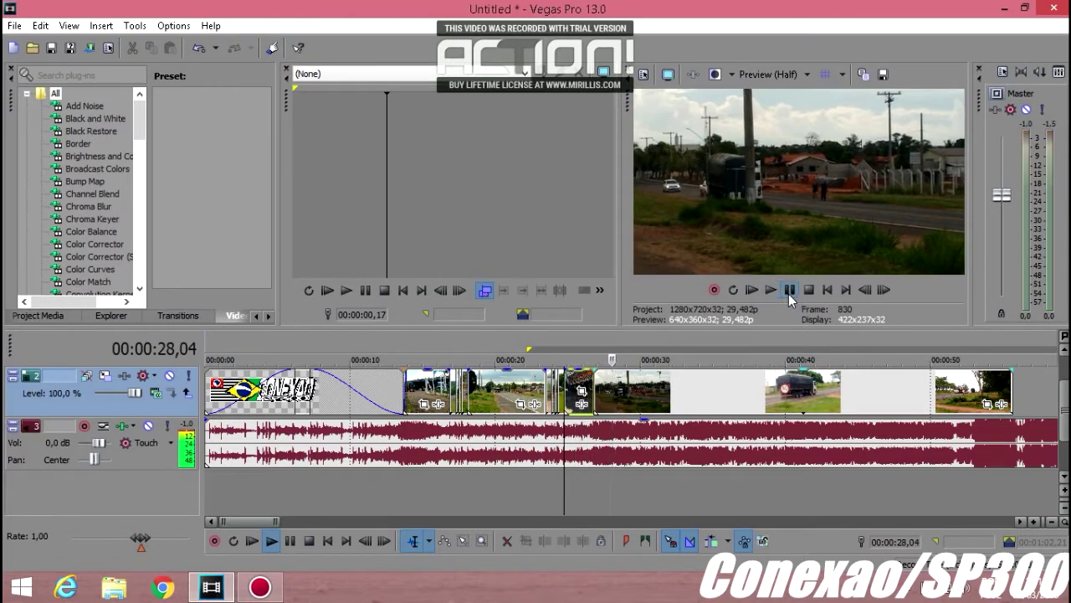
pyautogui.click(849, 131)
# - Lengthen the fade-out at the end of the parked truck clip slightly
pyautogui.click(609, 389)
pyautogui.scroll(7, 642, 384)
pyautogui.moveTo(603, 383); pyautogui.dragTo(546, 395)
pyautogui.scroll(-6, 531, 406)
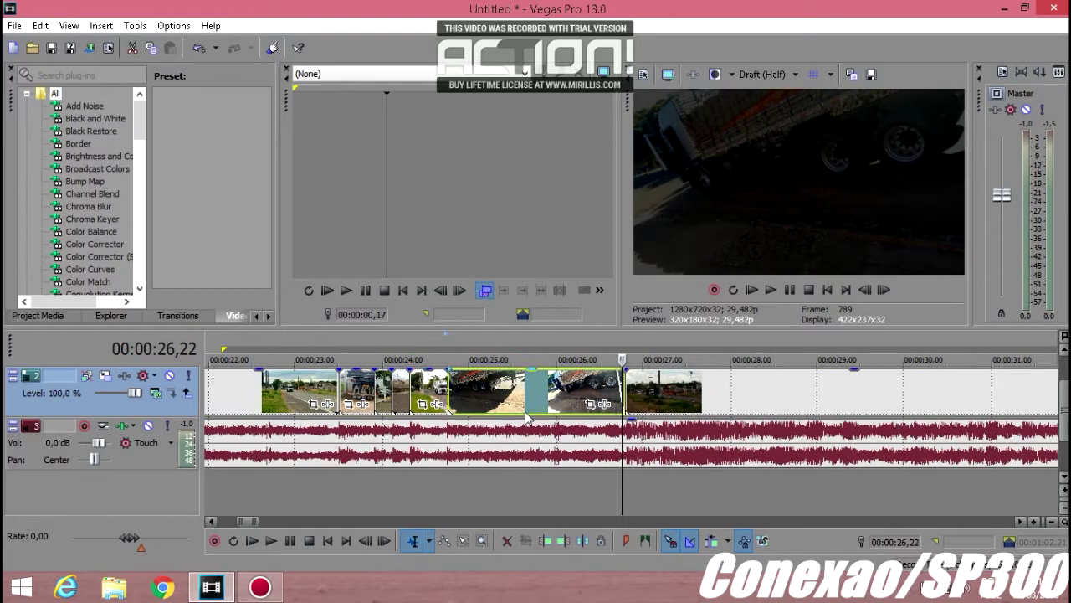
# - Play back the sequence from the parked truck clip at 00:00:24,22 through the last road clip, pausing at 00:00:53,11
pyautogui.click(449, 409)
pyautogui.click(772, 290)
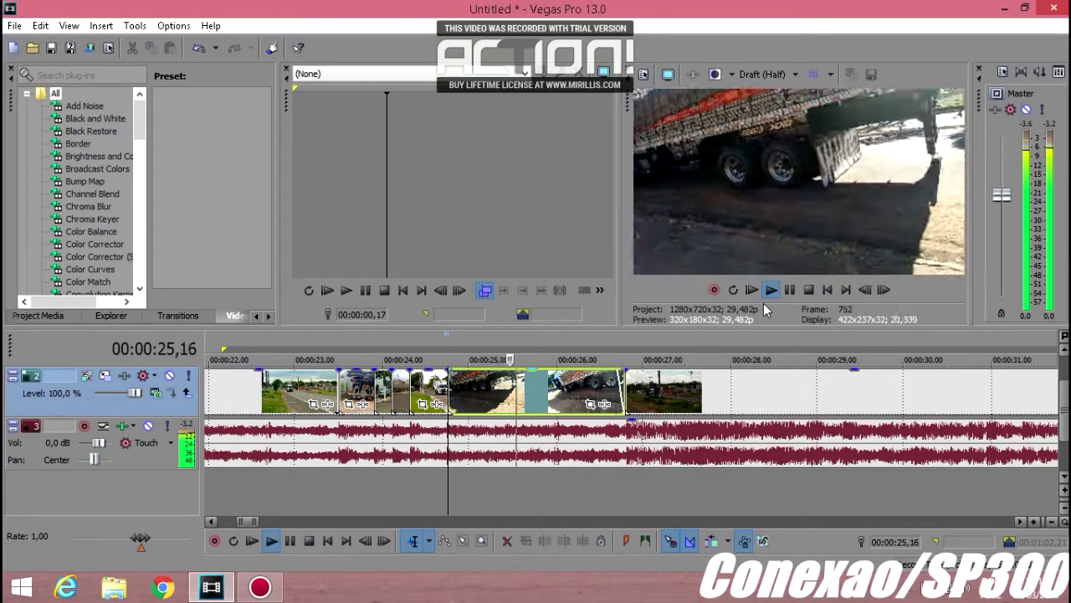
pyautogui.scroll(-2, 741, 381)
pyautogui.scroll(-3, 742, 381)
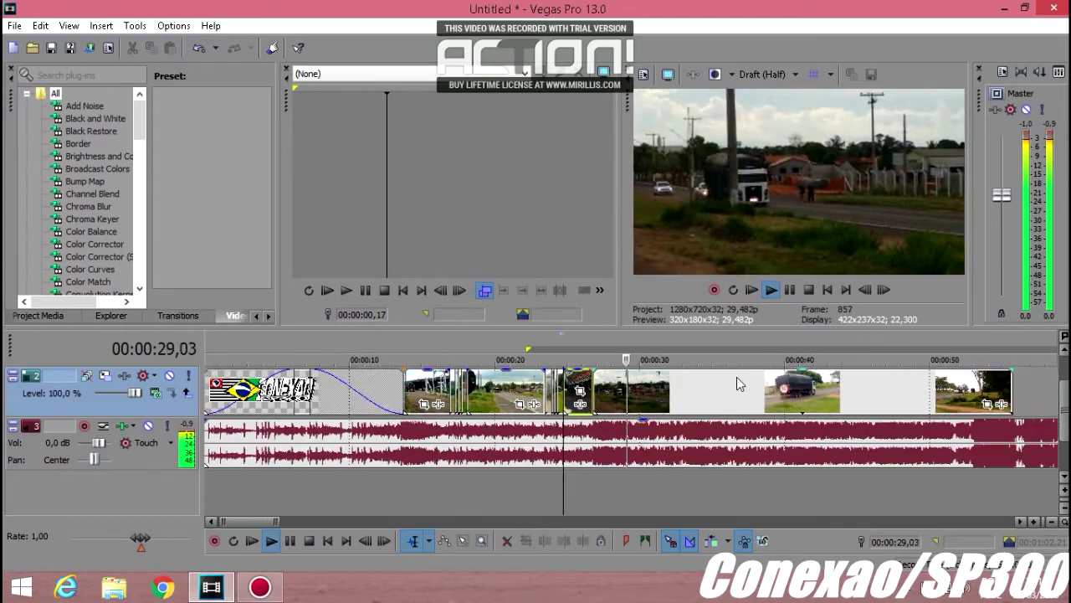
pyautogui.scroll(-2, 741, 381)
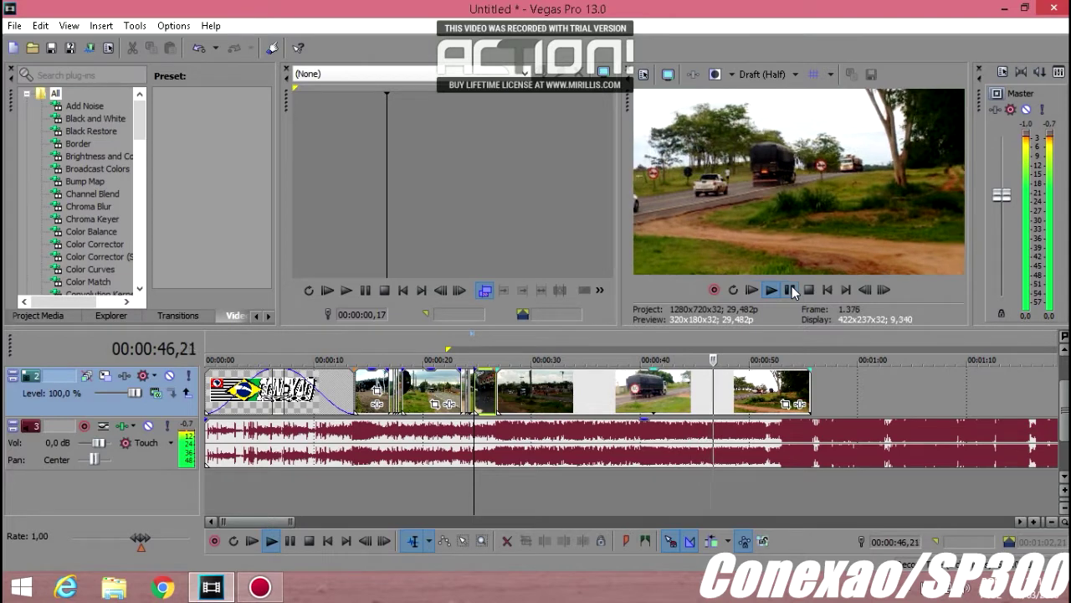
pyautogui.click(763, 389)
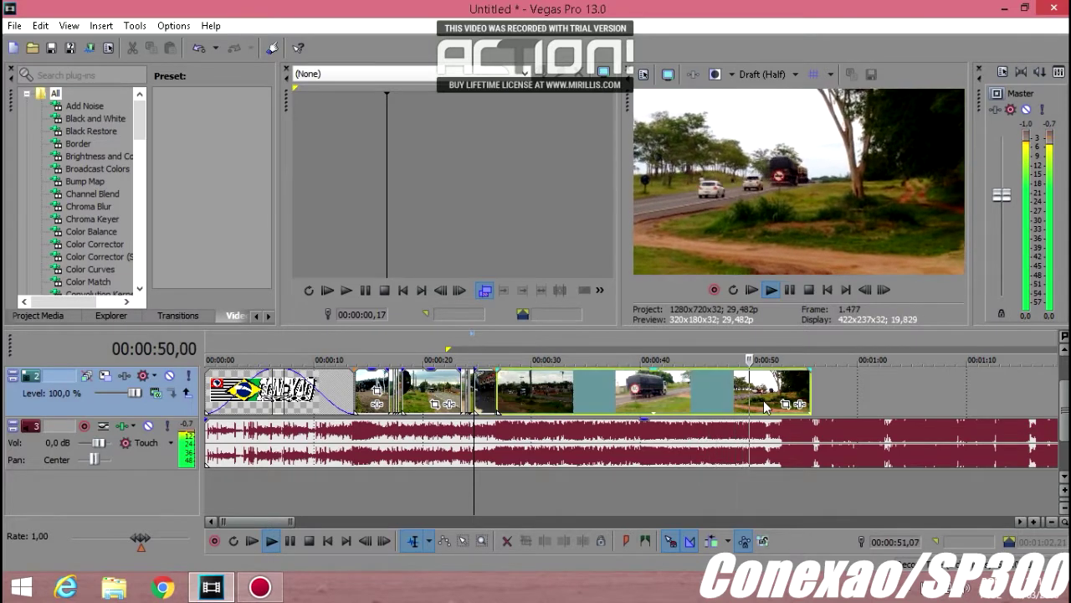
pyautogui.scroll(6, 763, 388)
pyautogui.click(792, 293)
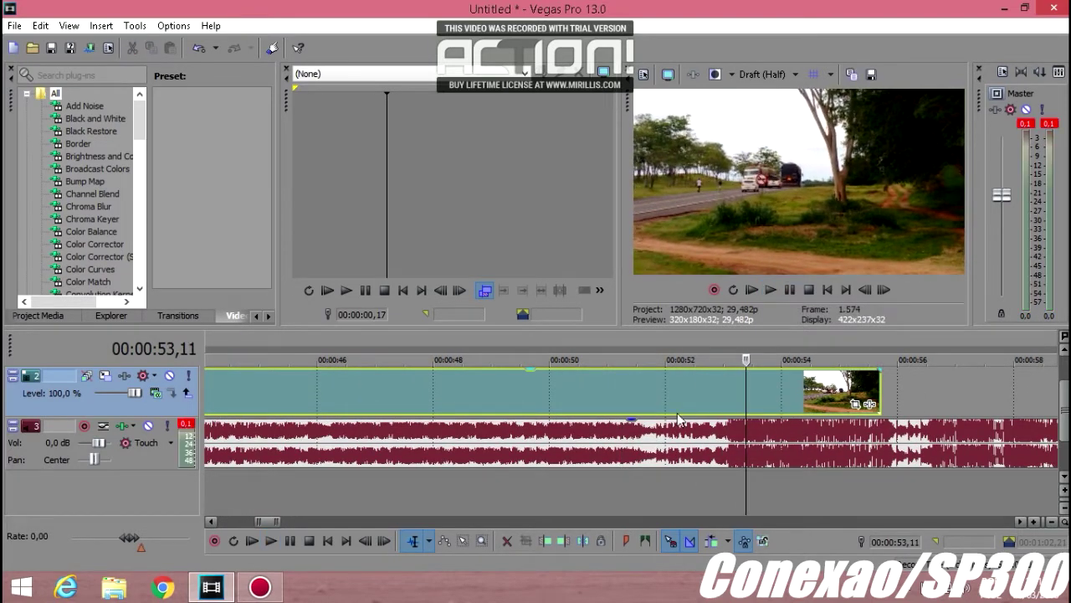
# - Trim 4,03 seconds off the end of the last road clip and play back past its new end
pyautogui.rightClick(643, 407)
pyautogui.click(693, 290)
pyautogui.click(575, 384)
pyautogui.click(773, 288)
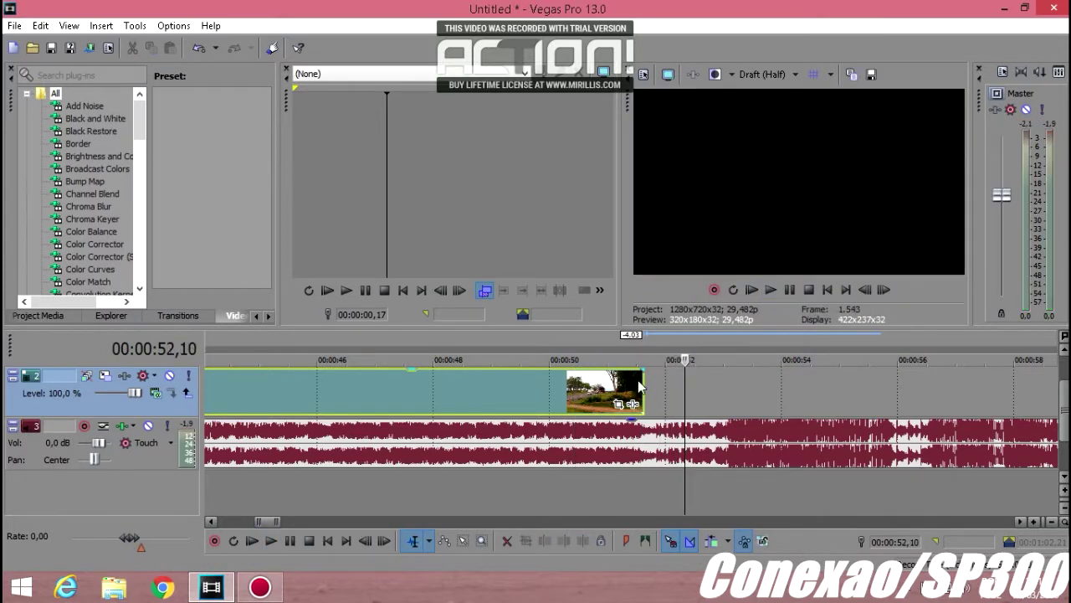
# - Insert a text media clip at 00:00:51,27 after the last road clip, reading "GALERA QUE RODA A SP300"
pyautogui.click(660, 407)
pyautogui.scroll(3, 659, 405)
pyautogui.rightClick(659, 404)
pyautogui.click(713, 375)
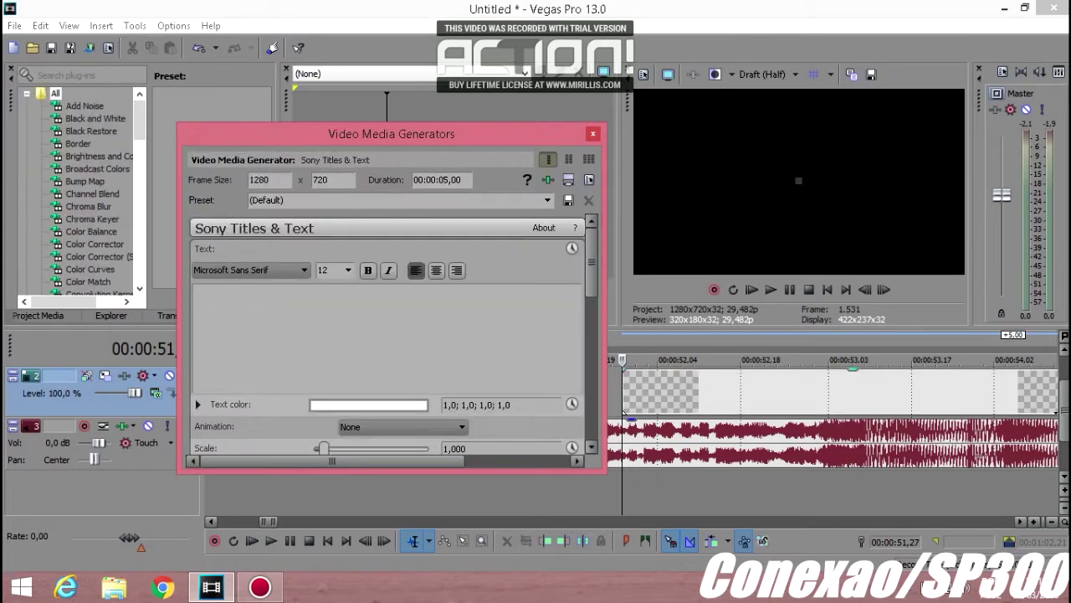
pyautogui.write('QUE ROD')
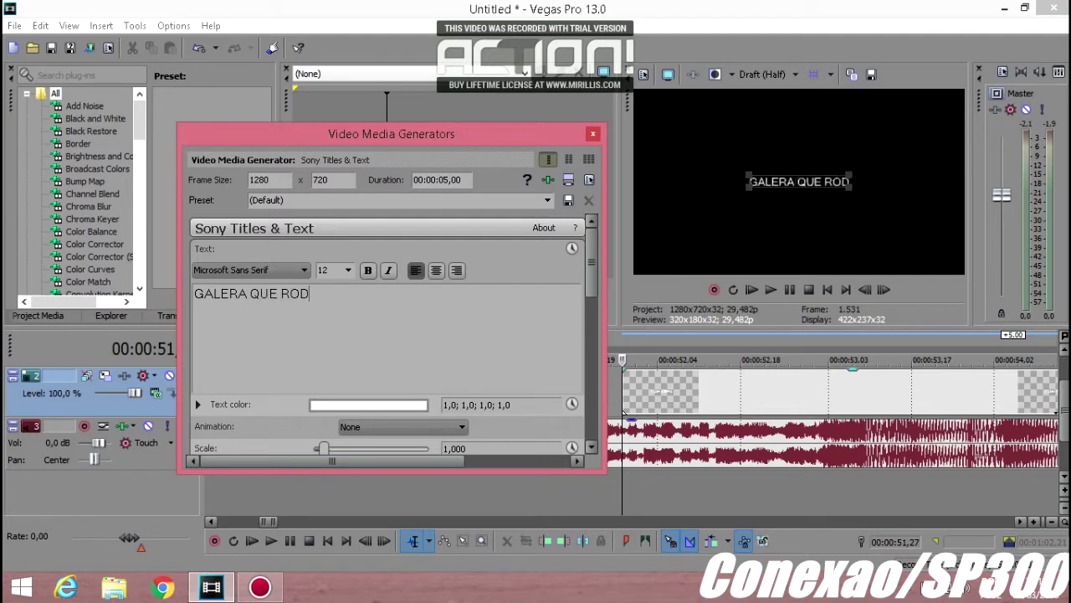
pyautogui.write('A A SP300')
# - Format the whole title text as Impact, bold italic, size 24, and close the text generator
pyautogui.click(216, 271)
pyautogui.press('i')
pyautogui.click(371, 293)
pyautogui.moveTo(372, 293); pyautogui.dragTo(194, 293)
pyautogui.click(251, 269)
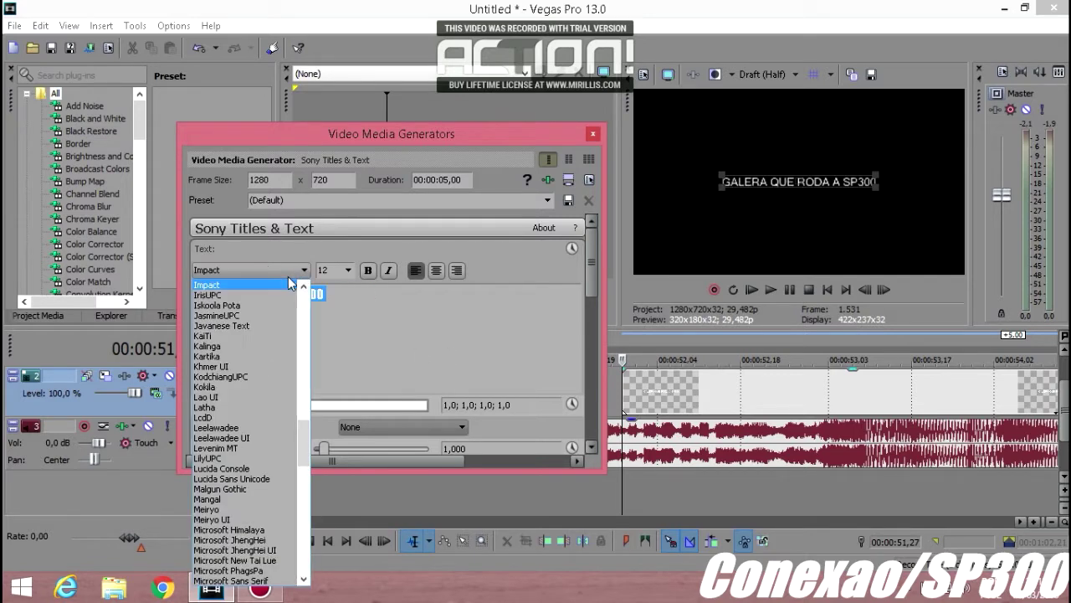
pyautogui.click(216, 287)
pyautogui.click(334, 354)
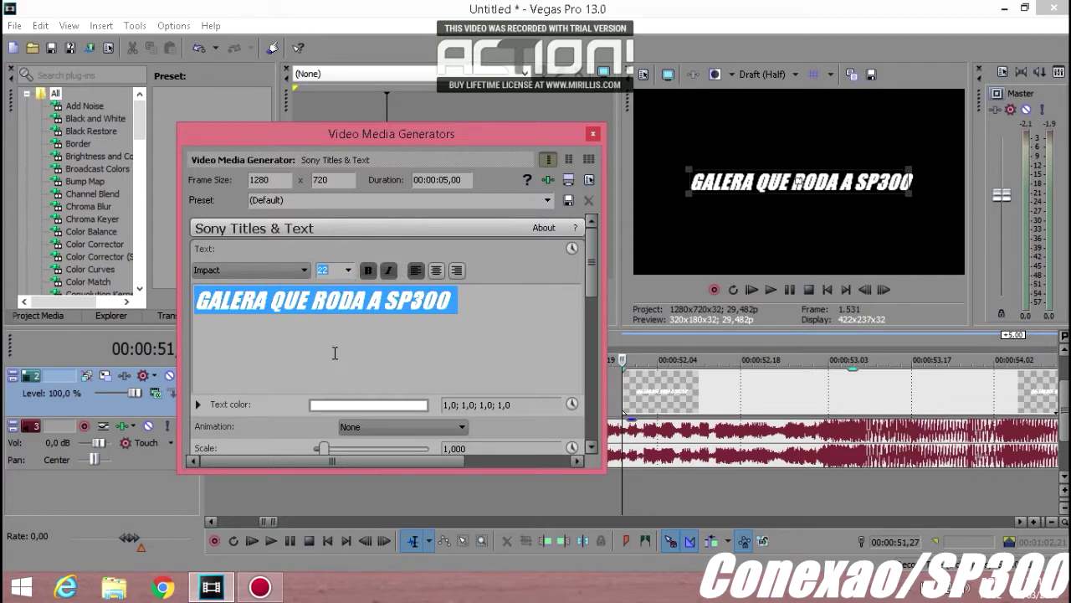
pyautogui.click(336, 376)
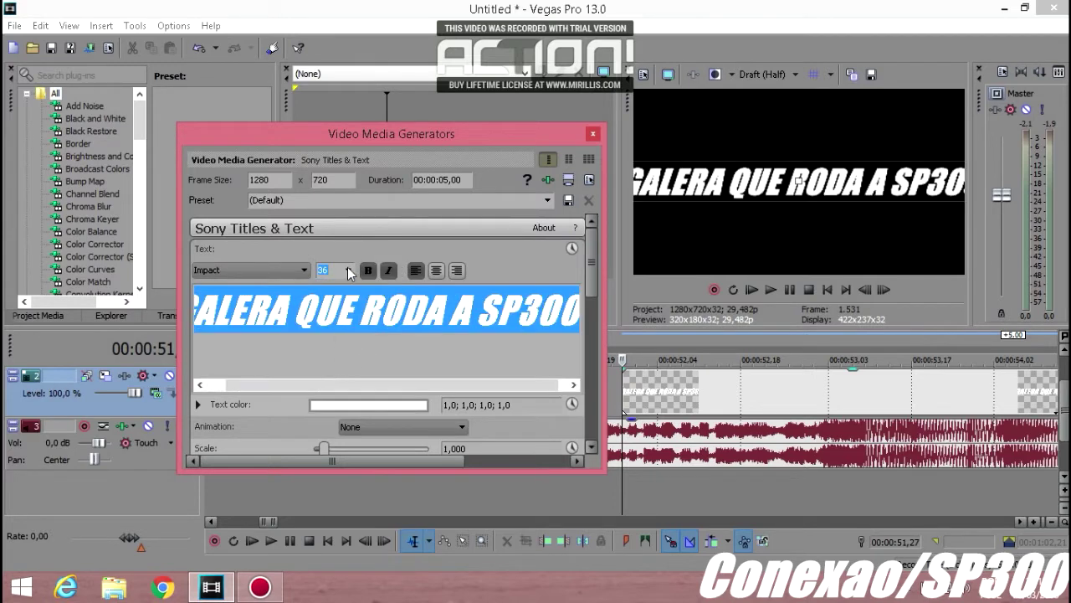
pyautogui.click(347, 270)
pyautogui.click(337, 363)
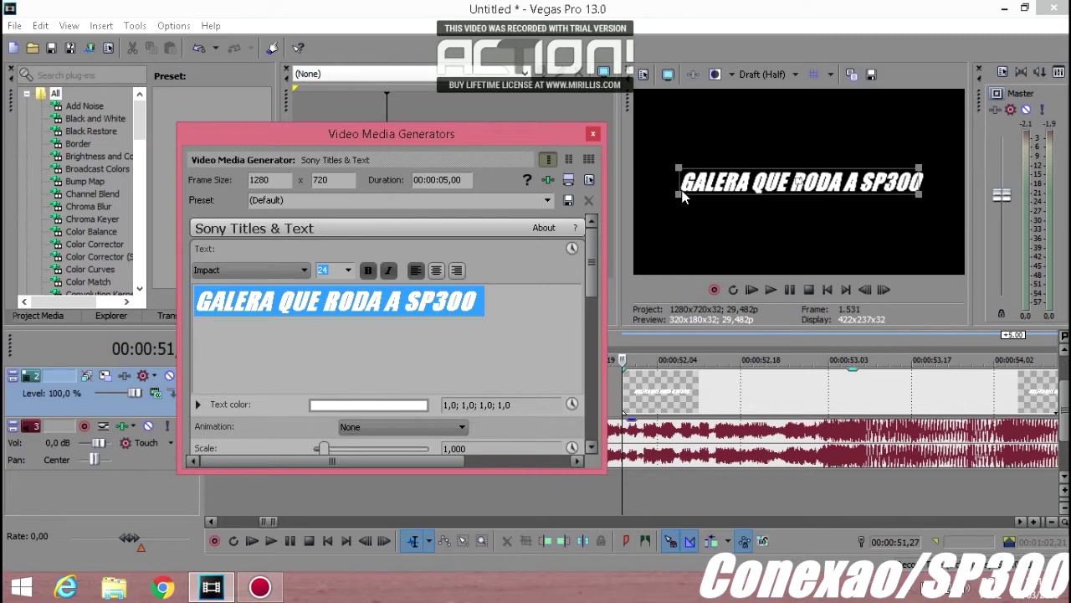
pyautogui.click(593, 134)
# - Move the title clip back to begin at 00:00:51,24 on the music beat and play it back
pyautogui.click(646, 408)
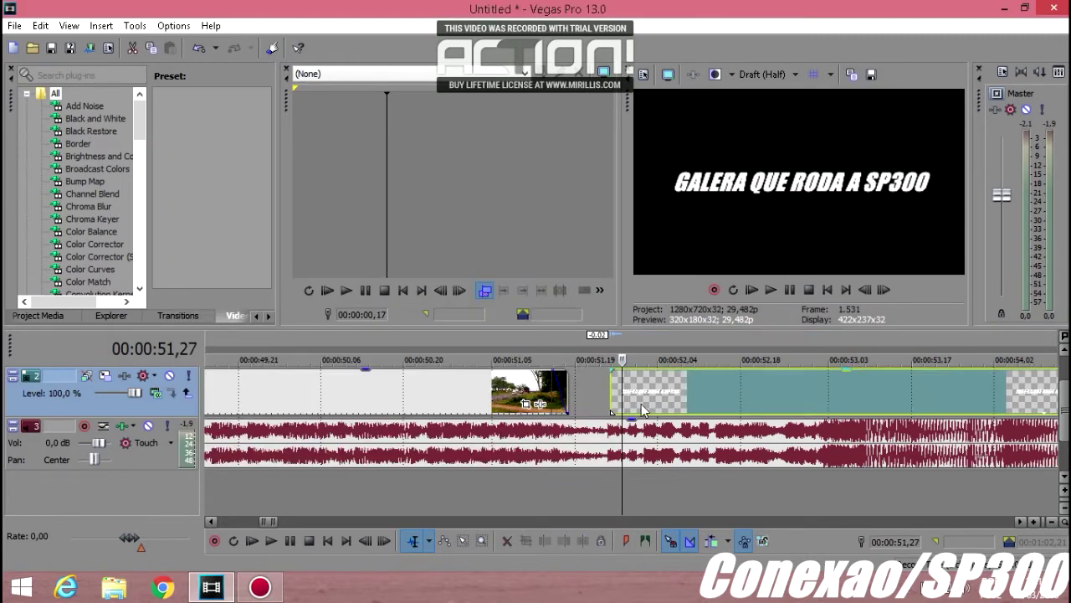
pyautogui.click(606, 400)
pyautogui.scroll(5, 606, 400)
pyautogui.moveTo(701, 405); pyautogui.dragTo(696, 410)
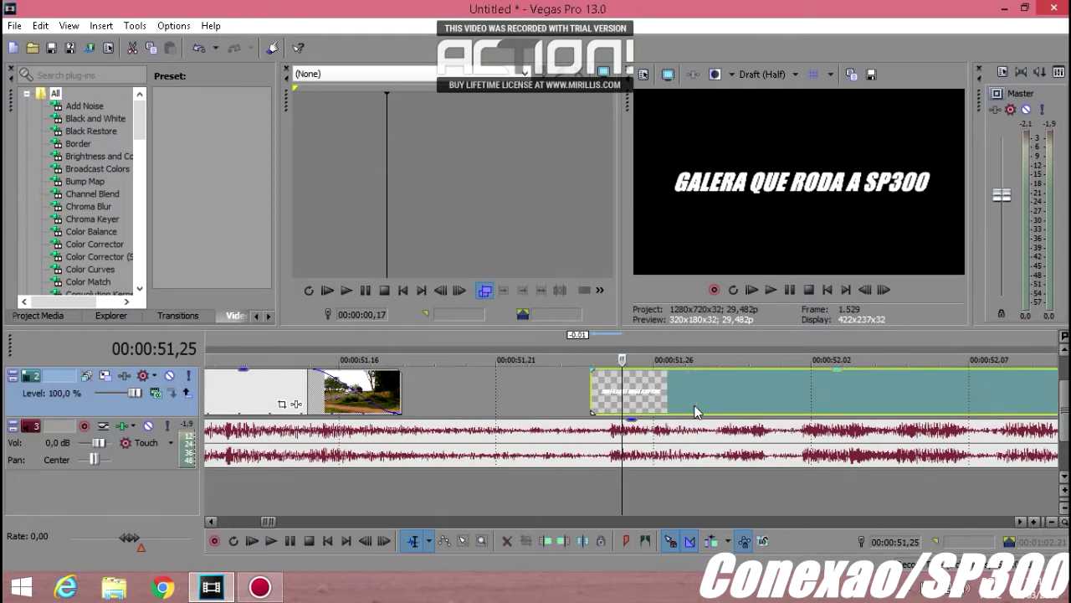
pyautogui.scroll(-3, 688, 408)
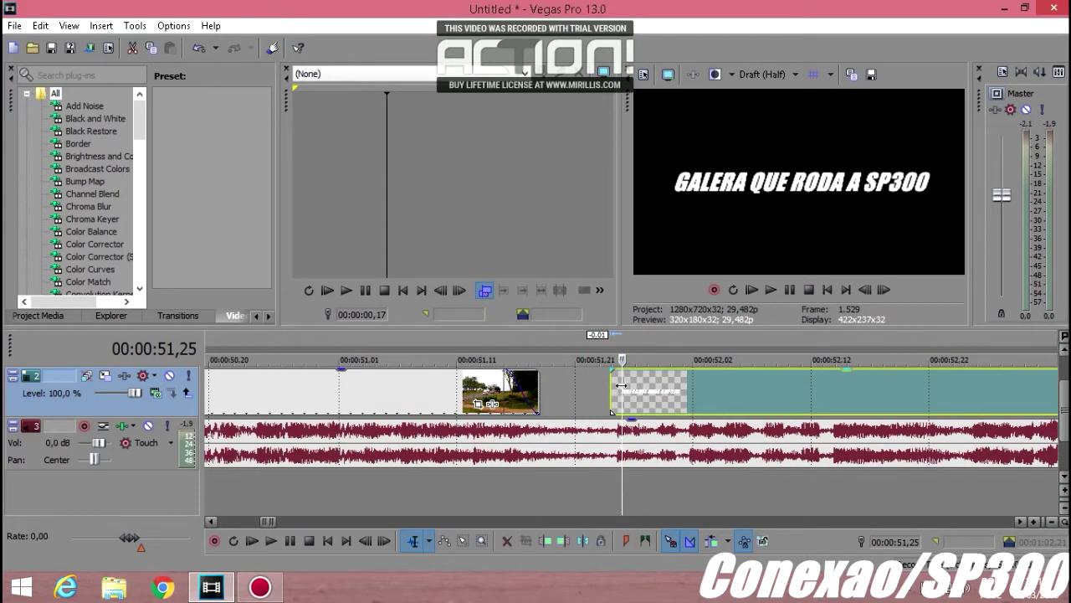
pyautogui.click(790, 291)
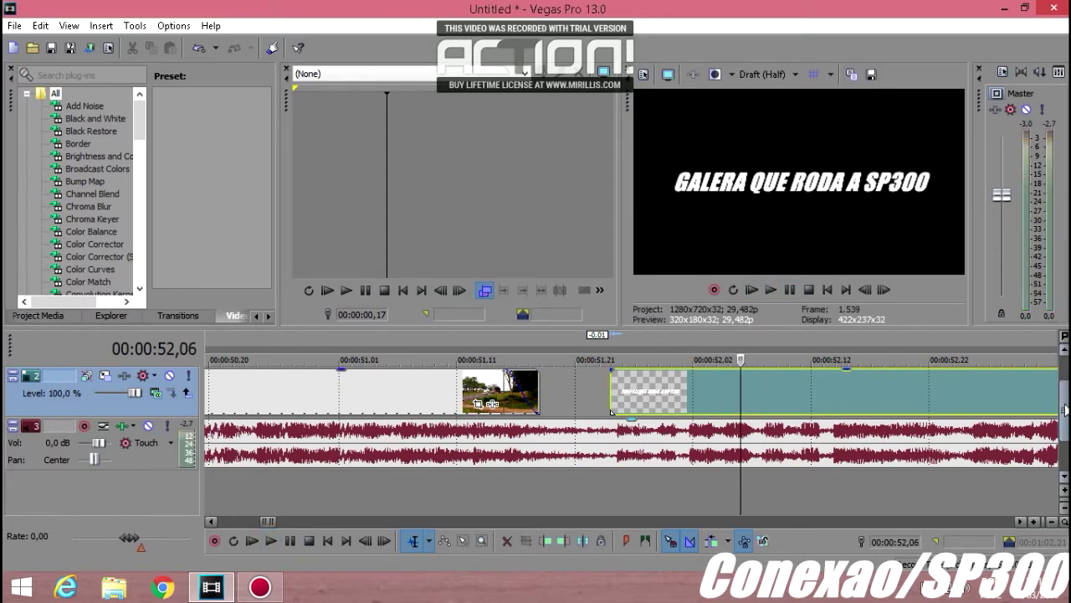
# - Add a Black Solid Color generator clip to track 1 above the title, starting at about 00:00:51,25
pyautogui.moveTo(1066, 409); pyautogui.dragTo(1065, 381)
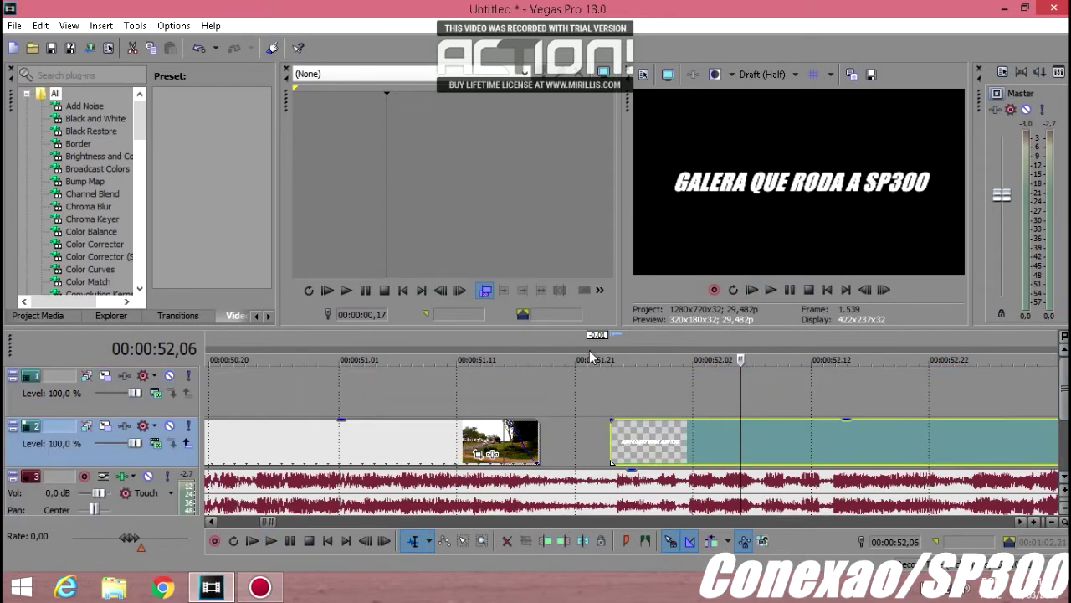
pyautogui.click(269, 317)
pyautogui.click(85, 181)
pyautogui.moveTo(198, 209); pyautogui.dragTo(618, 382)
pyautogui.click(594, 132)
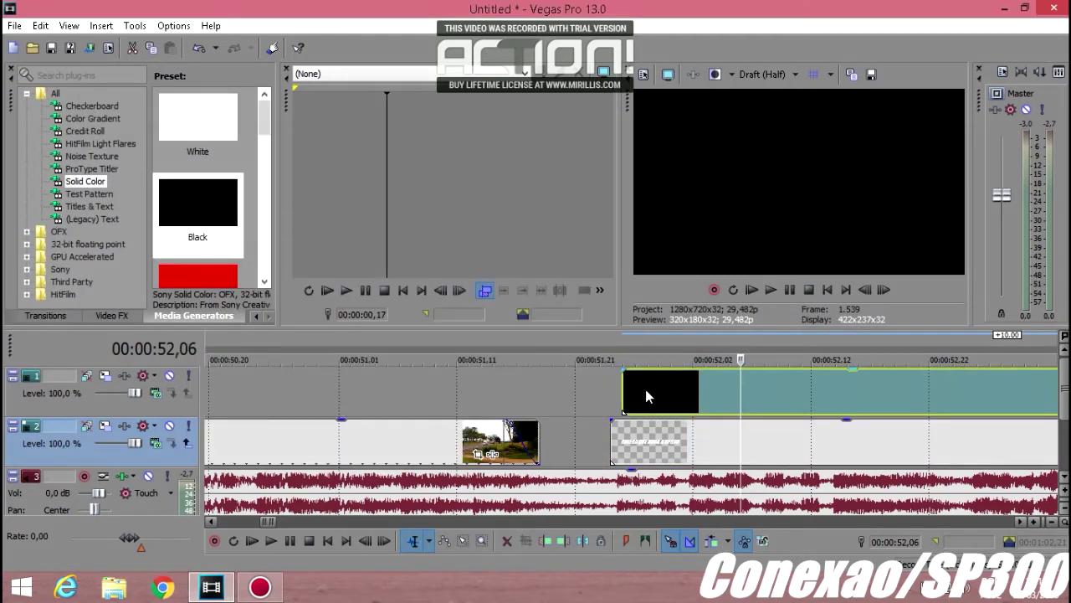
# - Move the black clip back to start with the title at 00:00:51,24 and split it at 00:00:51,26
pyautogui.click(634, 393)
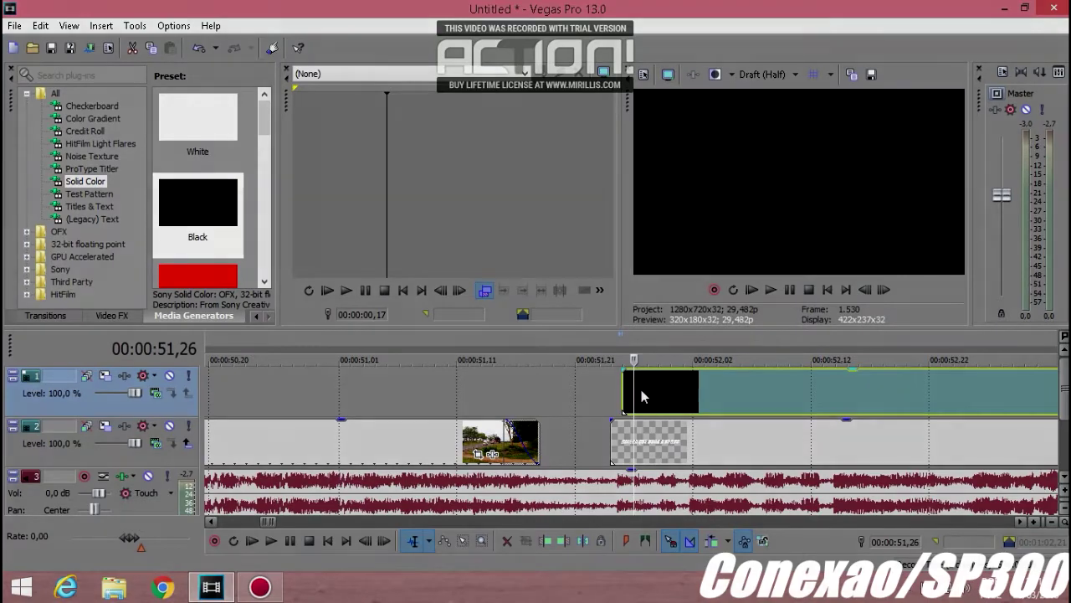
pyautogui.scroll(4, 575, 395)
pyautogui.moveTo(564, 396); pyautogui.dragTo(547, 404)
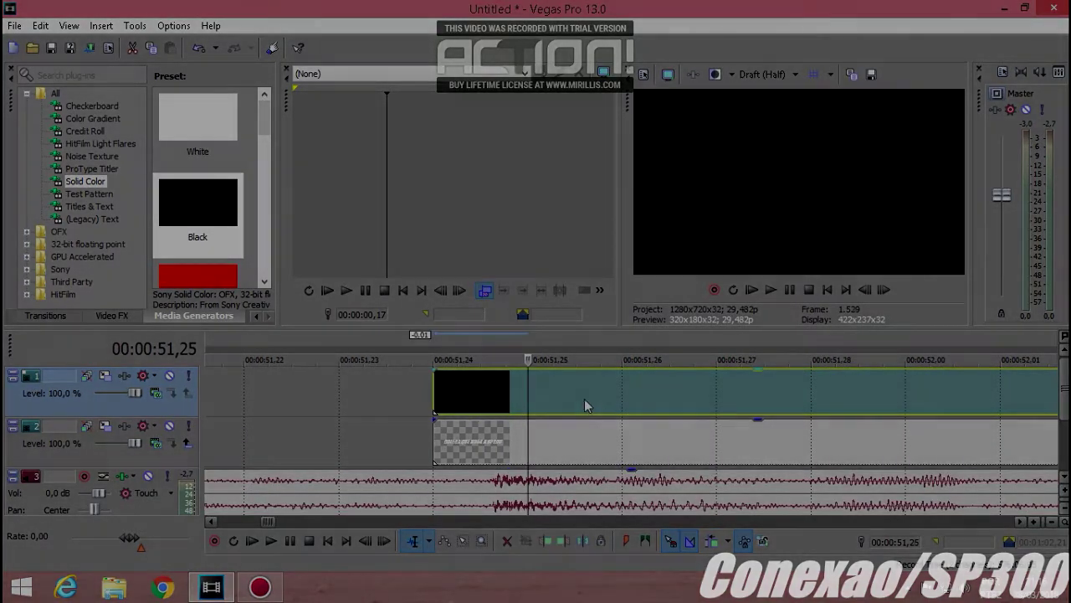
pyautogui.click(595, 400)
pyautogui.rightClick(597, 401)
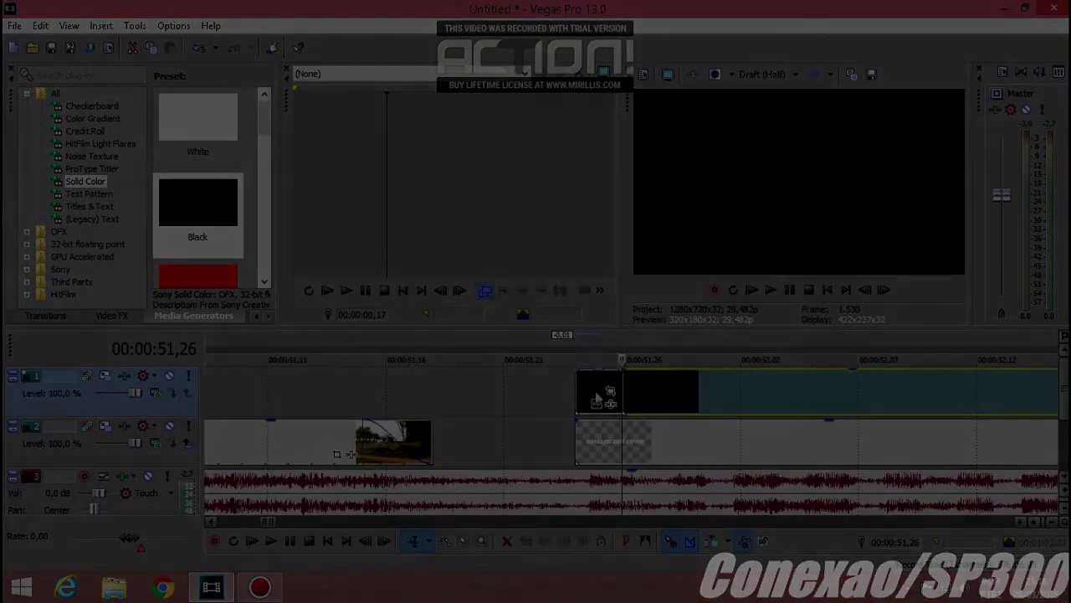